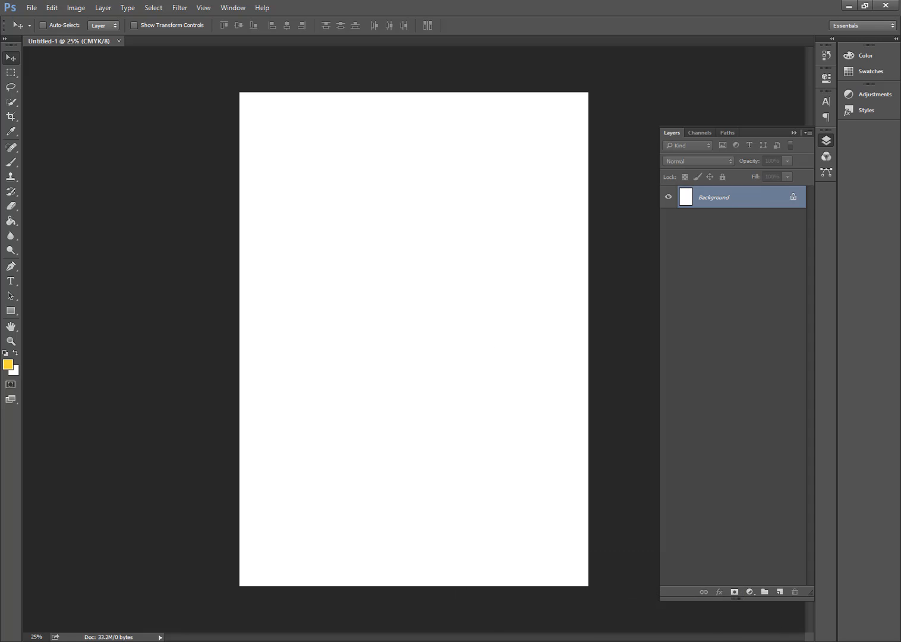
Place the Santa photo from the Music folder across the top of the blank page
click(437, 640)
click(256, 573)
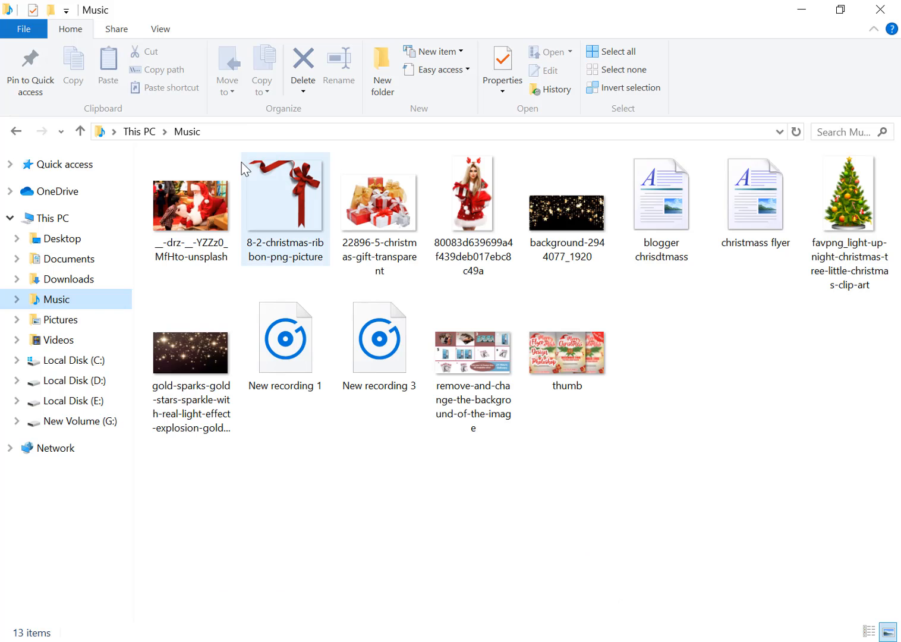
drag(229, 237, 426, 136)
click(396, 25)
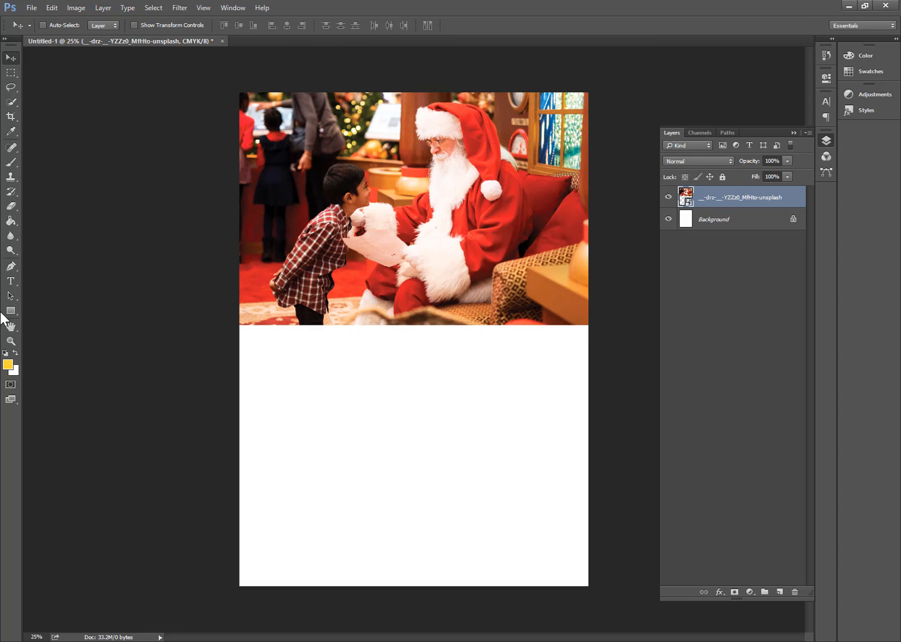
Draw a closed yellow shape with a wavy upper edge over the page's lower part using the Pen tool, moving it slightly up over the photo
click(12, 267)
click(209, 350)
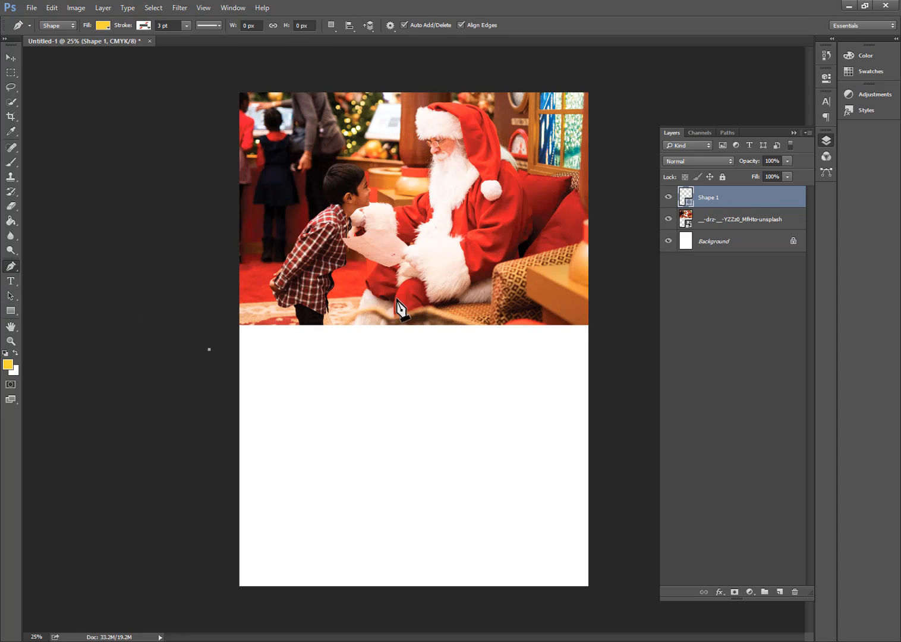
drag(392, 314, 541, 352)
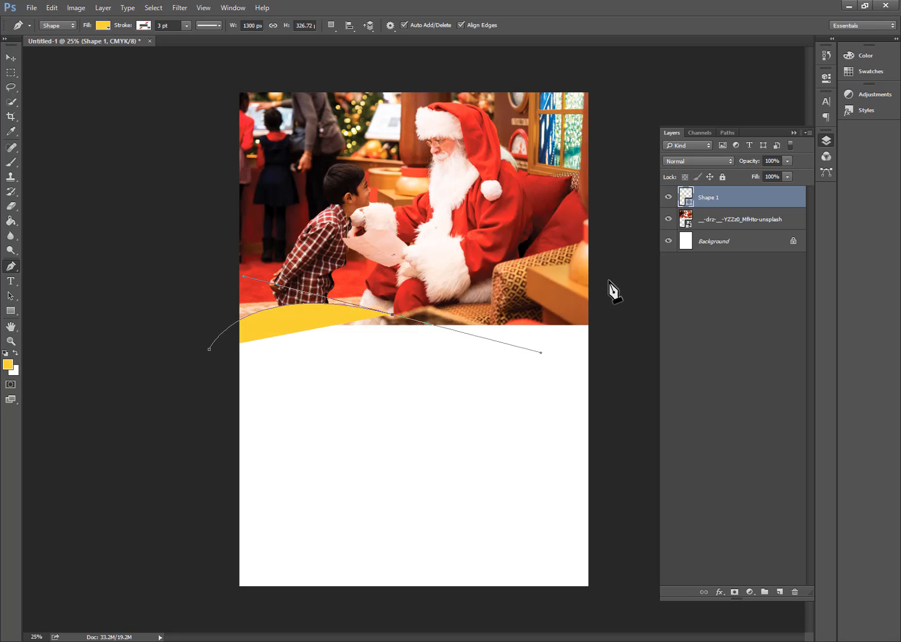
drag(608, 280, 625, 242)
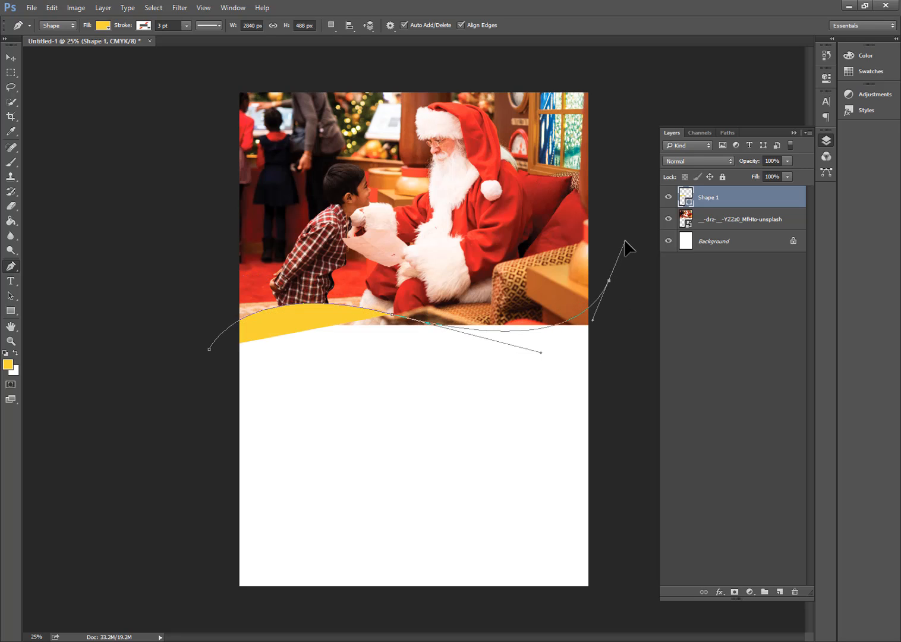
click(598, 598)
click(215, 615)
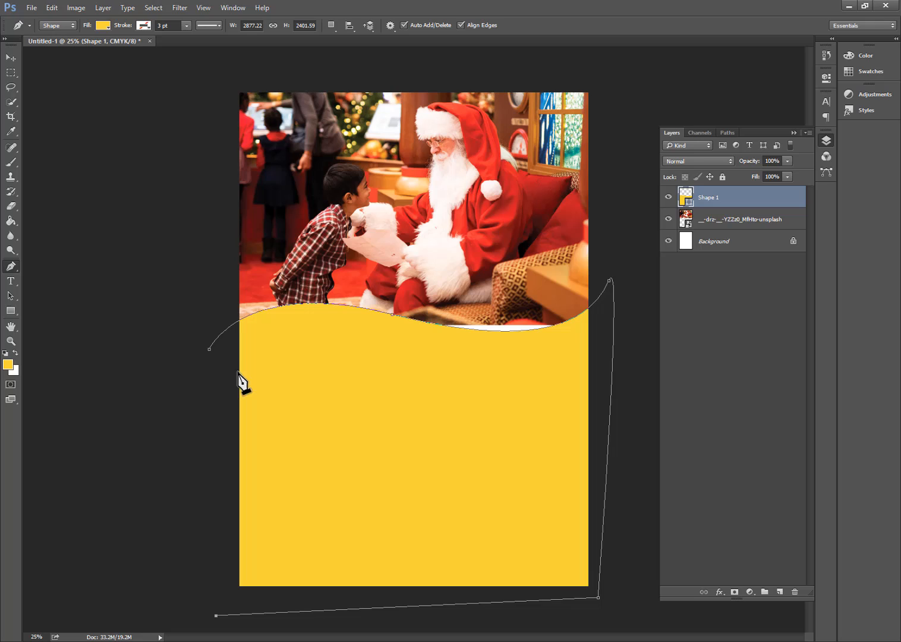
click(209, 349)
click(11, 58)
drag(355, 423, 354, 415)
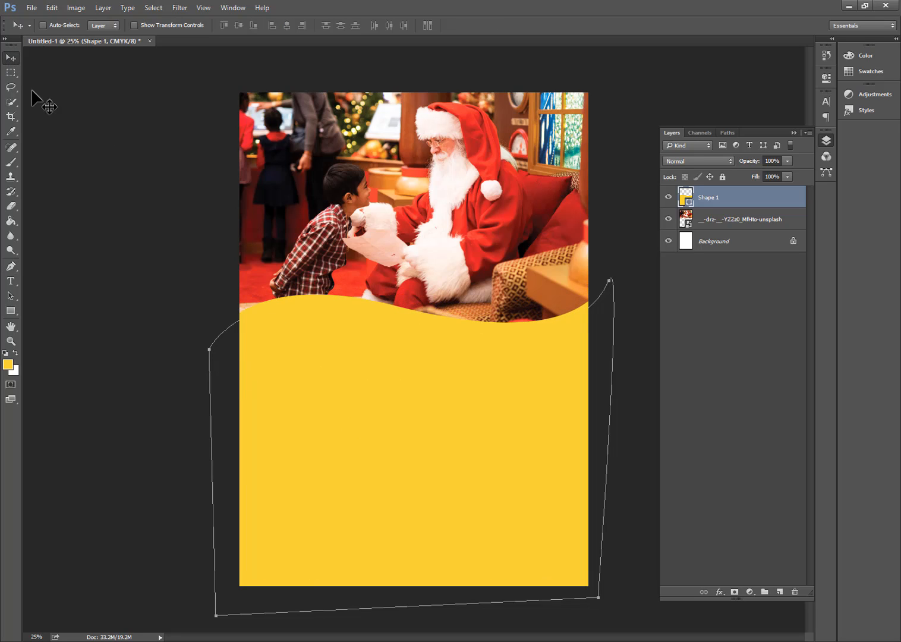
mouse_move(271, 435)
mouse_down()
mouse_move(393, 474)
mouse_move(272, 438)
mouse_move(269, 428)
mouse_up()
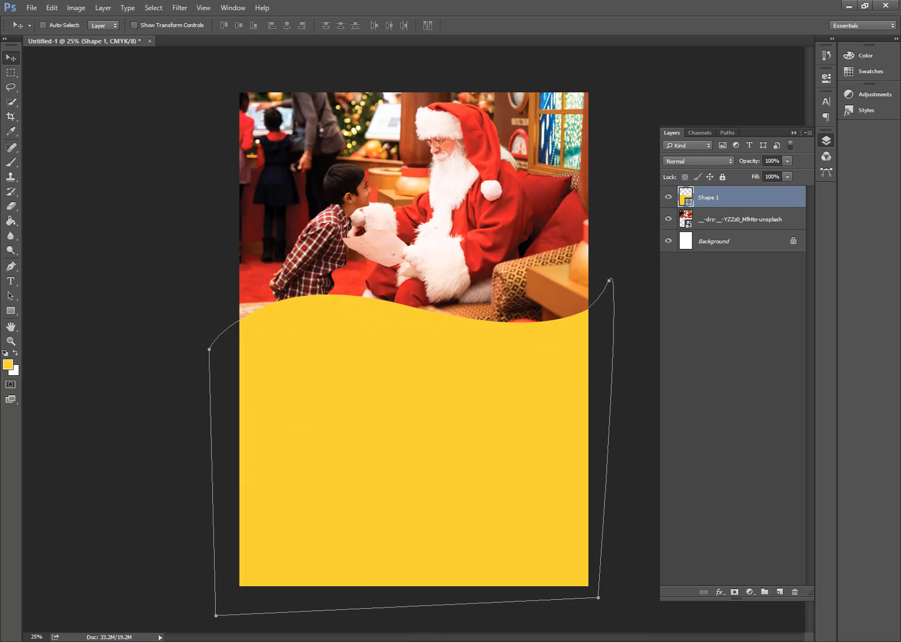
Place the 22896-5-christmas-gift-transparent image, scale it to 72.95%, and position it over the wave's edge at the page's right side
mouse_move(328, 636)
click(229, 559)
drag(393, 202, 541, 327)
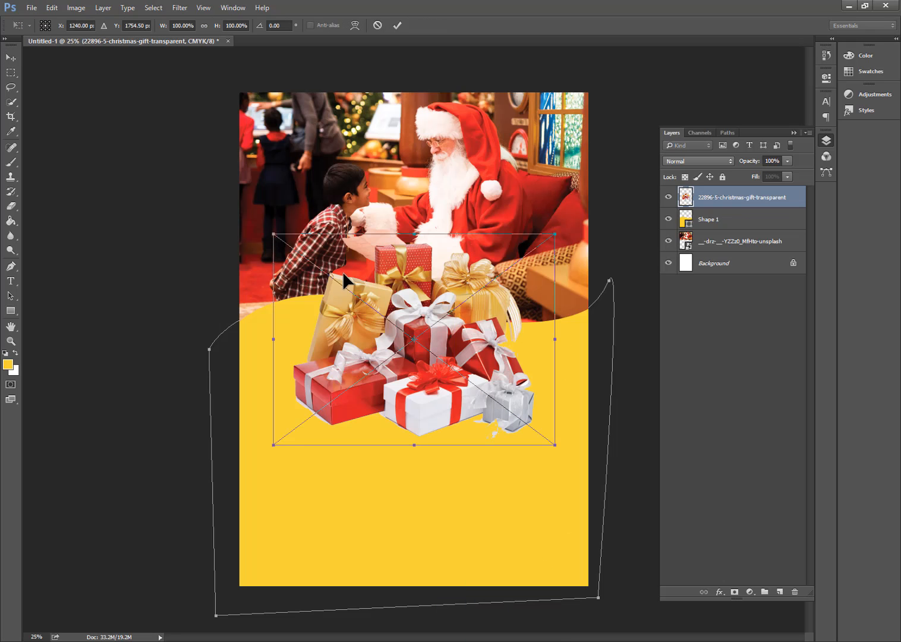
drag(343, 275, 380, 291)
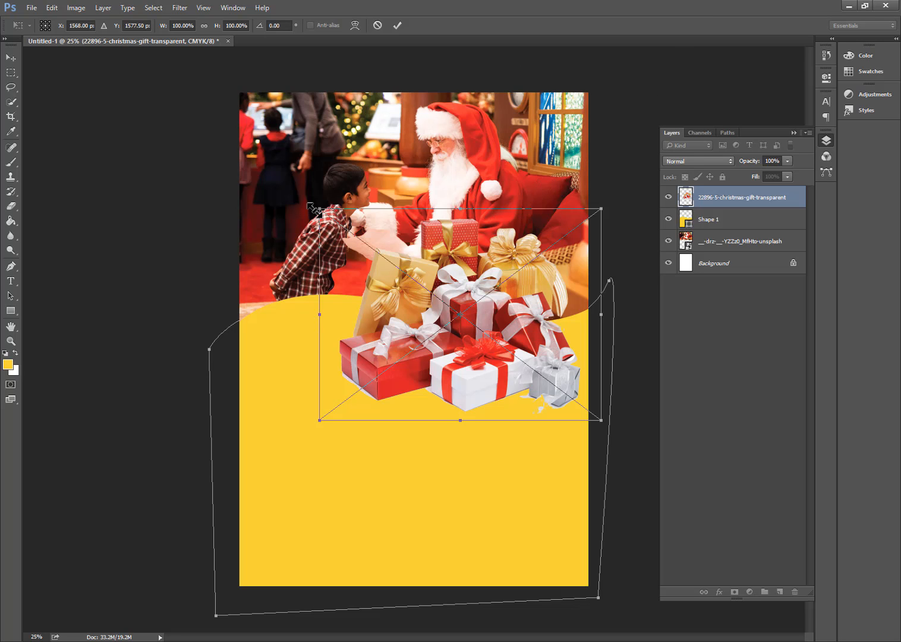
drag(313, 208, 395, 266)
drag(494, 319, 494, 289)
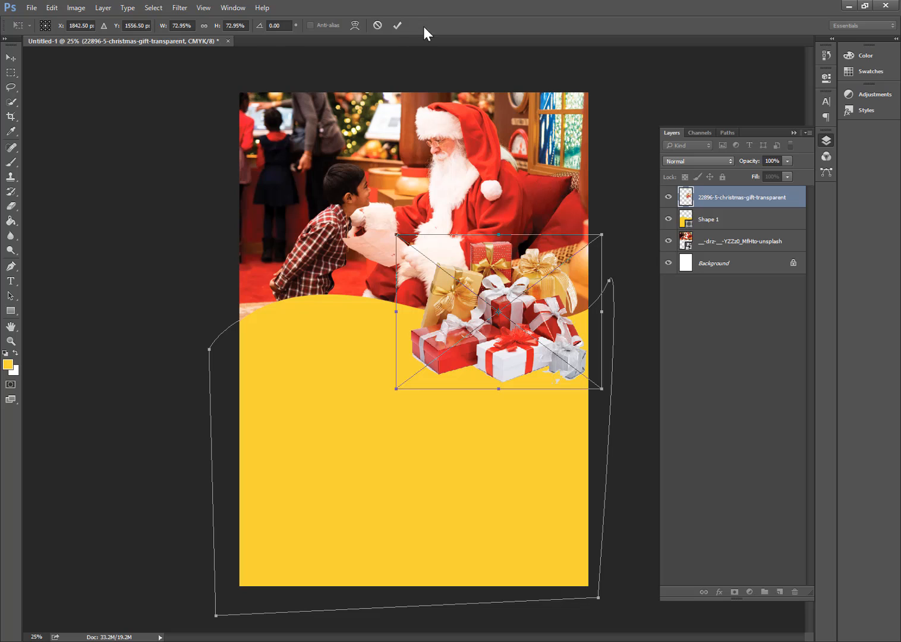
click(398, 26)
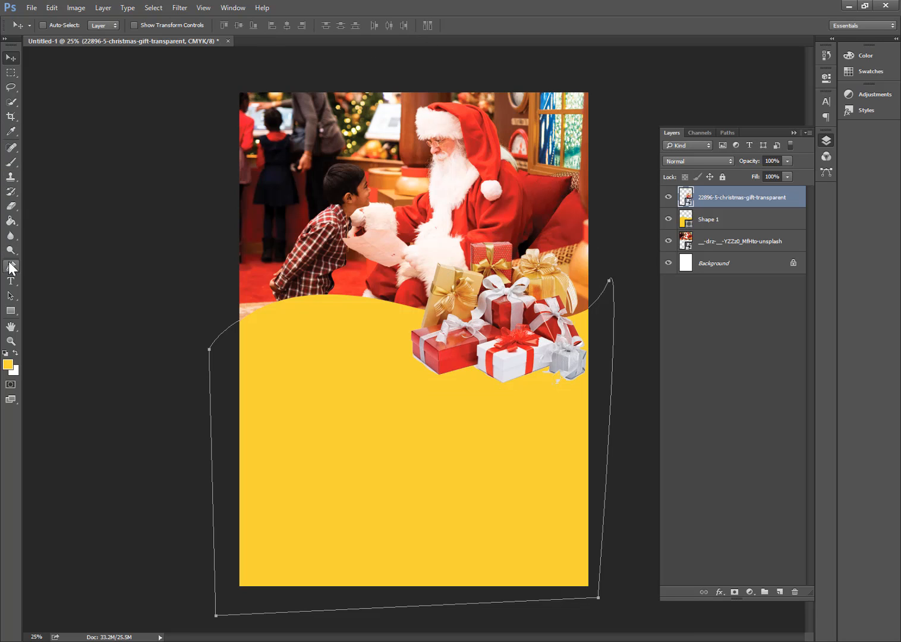
Set the foreground colour to a dark red
click(11, 267)
click(7, 365)
click(495, 152)
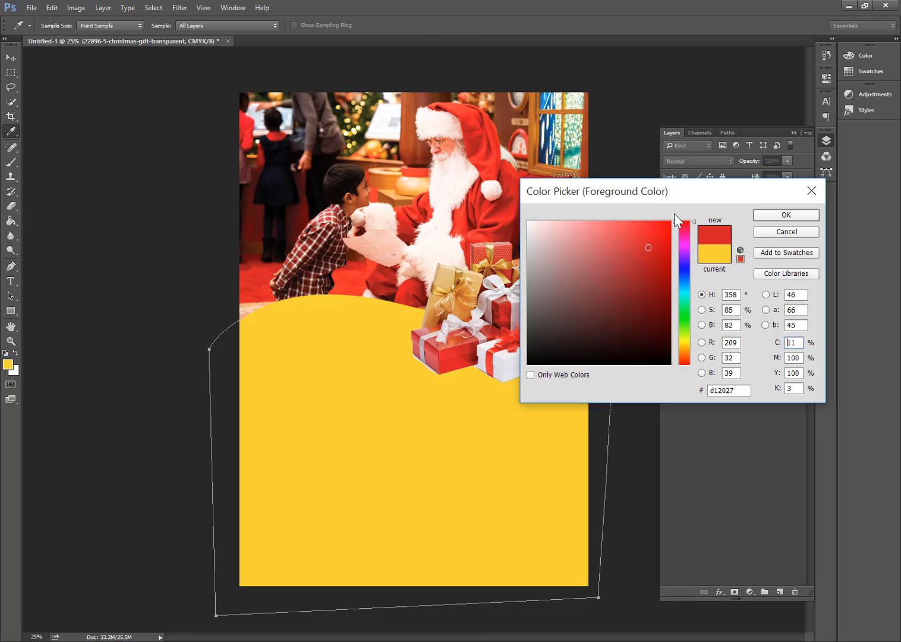
click(650, 289)
click(785, 214)
Draw a dark red wavy band along the yellow shape's upper edge with the Pen tool and put its layer directly beneath the gifts
click(233, 338)
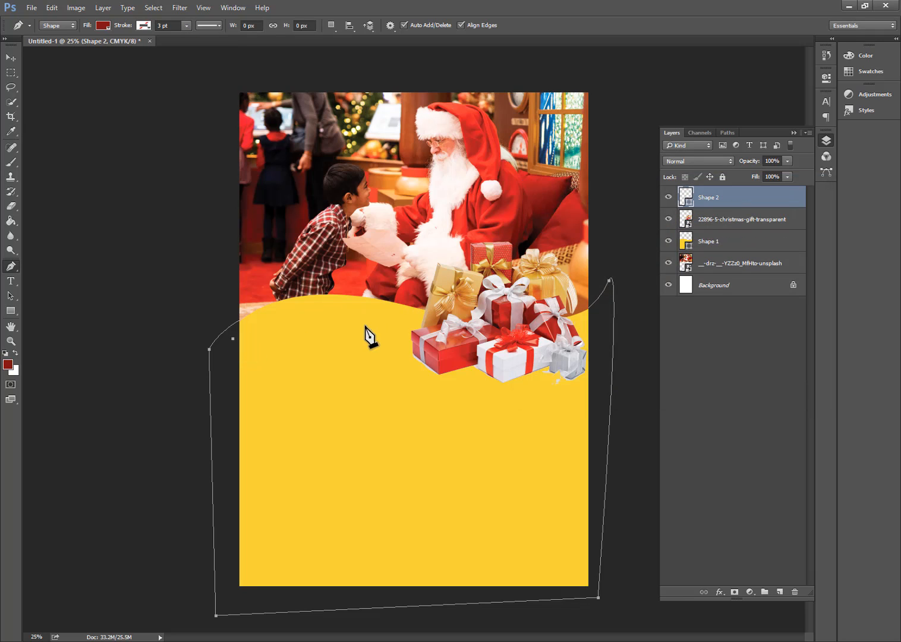
drag(405, 320, 546, 365)
click(538, 337)
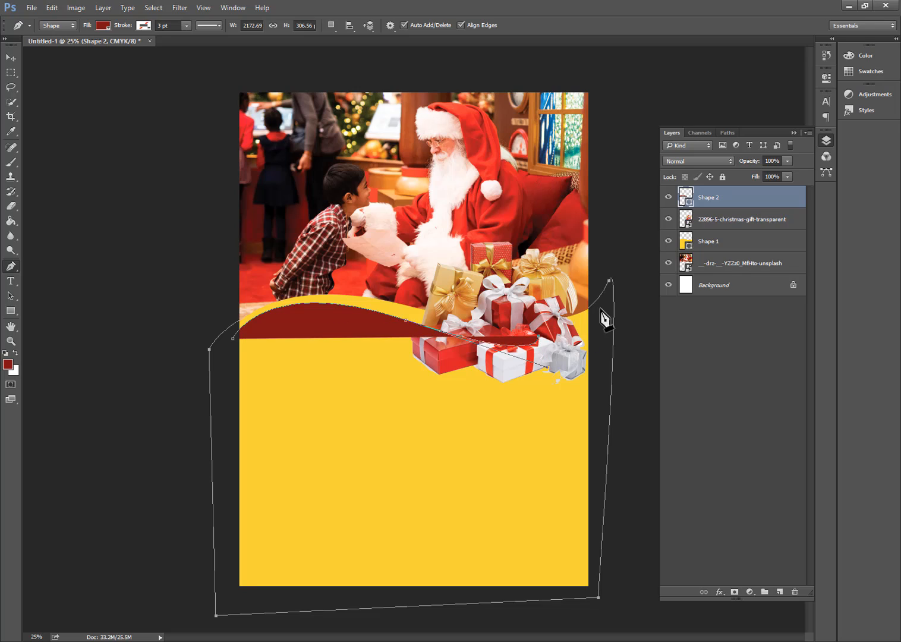
drag(601, 306, 597, 313)
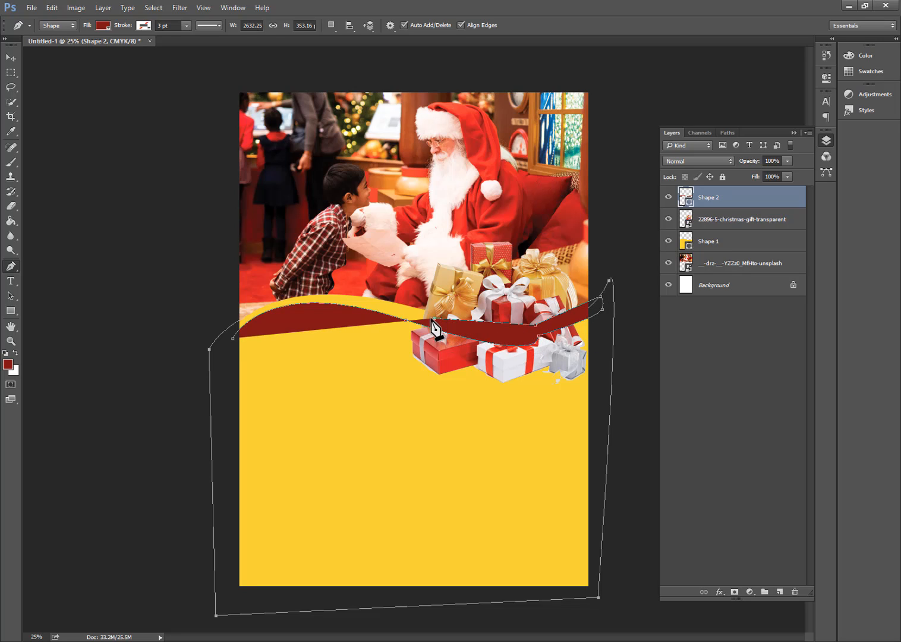
drag(226, 316, 149, 399)
click(14, 59)
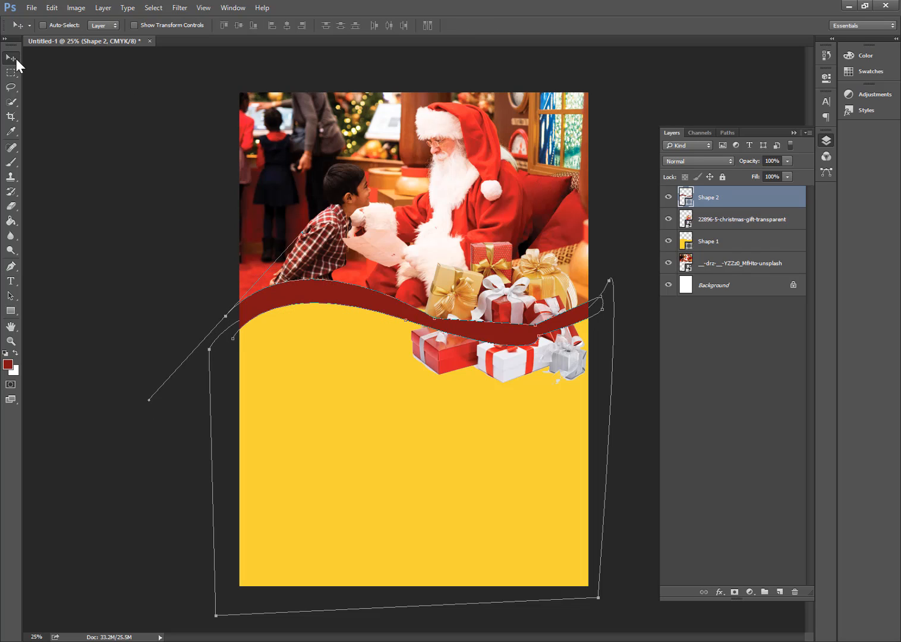
drag(736, 223, 733, 274)
drag(725, 211, 722, 237)
Place the Christmas tree image, resize it along the Santa photo's left edge, and move its layer beneath the two wave shapes
click(273, 593)
drag(850, 196, 362, 330)
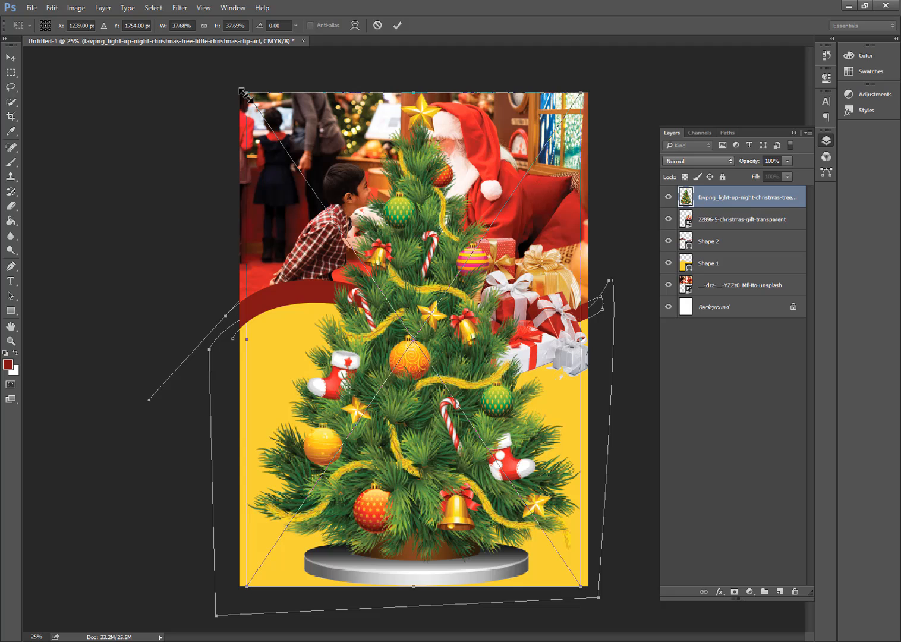
drag(243, 93, 362, 261)
drag(421, 315, 396, 261)
drag(440, 209, 453, 193)
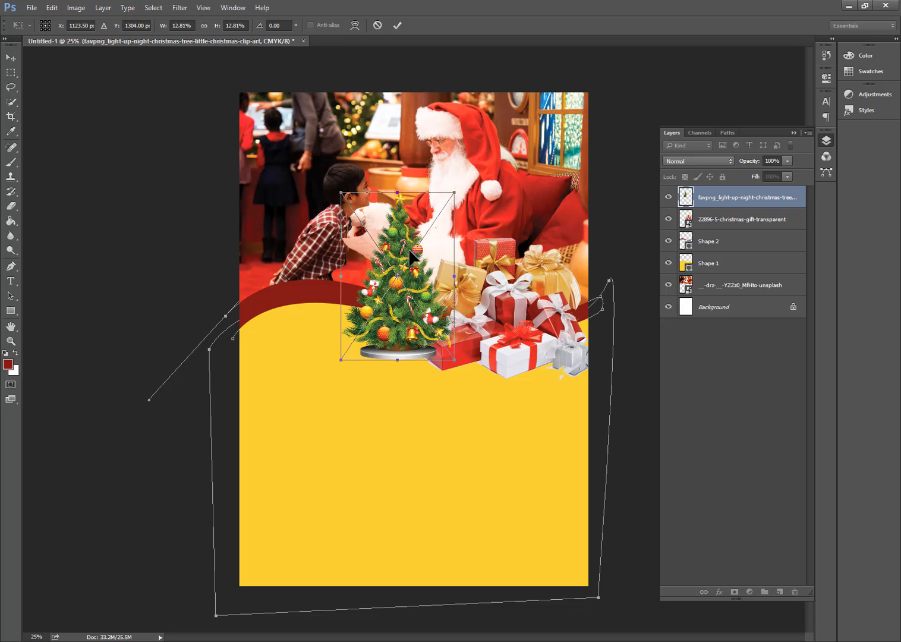
drag(405, 266, 232, 185)
drag(283, 116, 310, 63)
mouse_move(277, 183)
mouse_down()
mouse_move(266, 209)
mouse_move(277, 202)
mouse_up()
click(397, 25)
drag(709, 194, 723, 268)
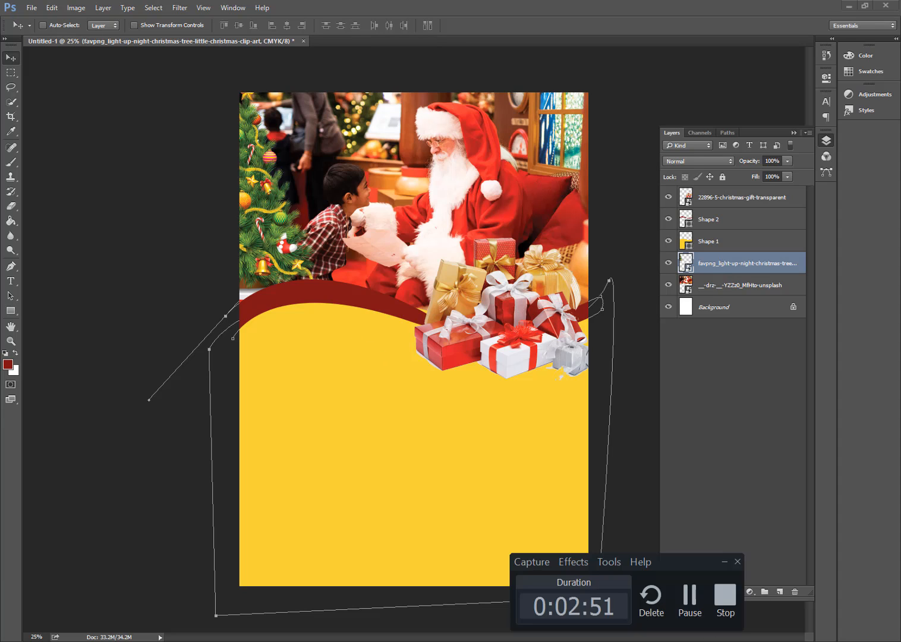
click(695, 600)
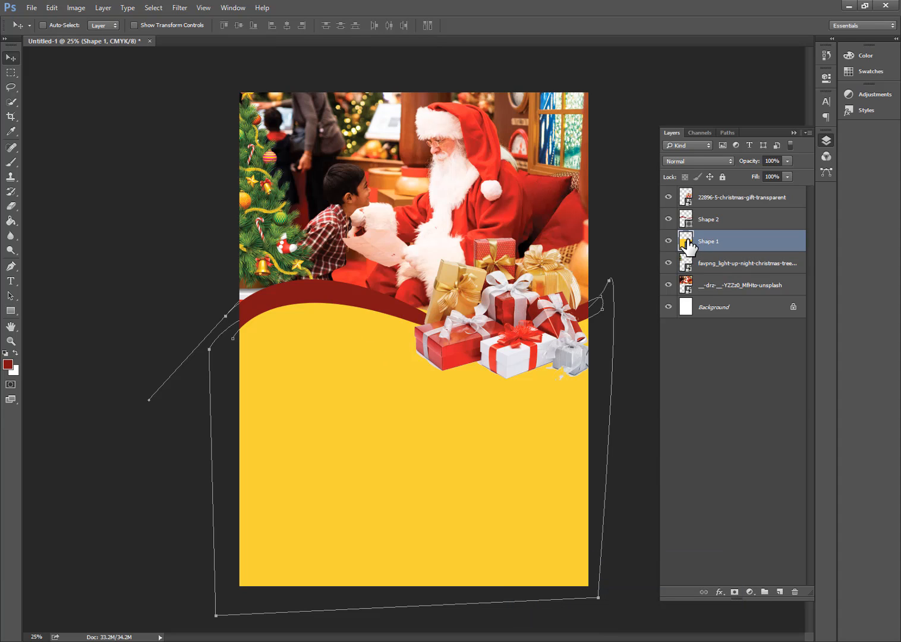
Recolour the yellow wave shape to dark navy blue #0c2342
double_click(687, 241)
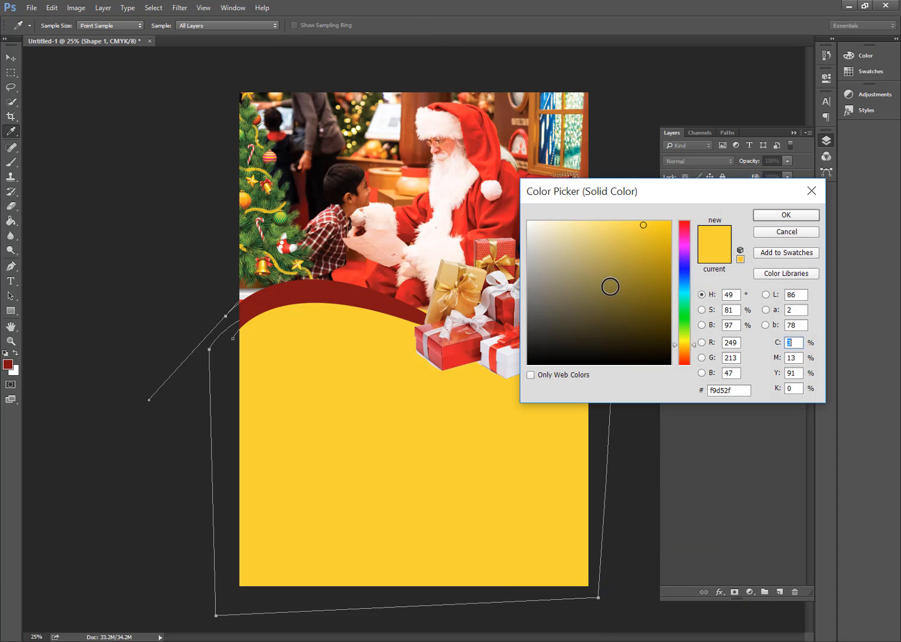
click(547, 154)
click(644, 326)
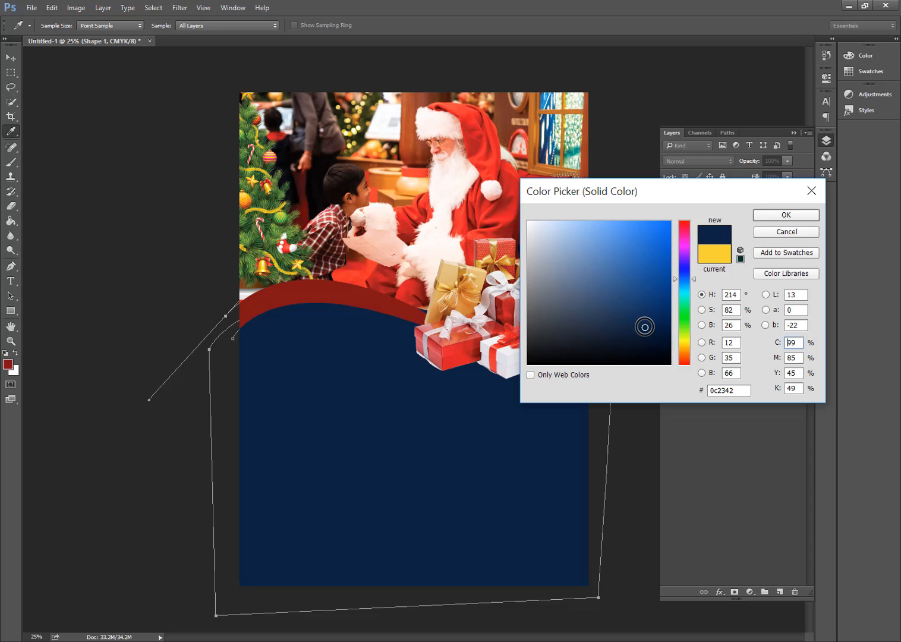
click(779, 216)
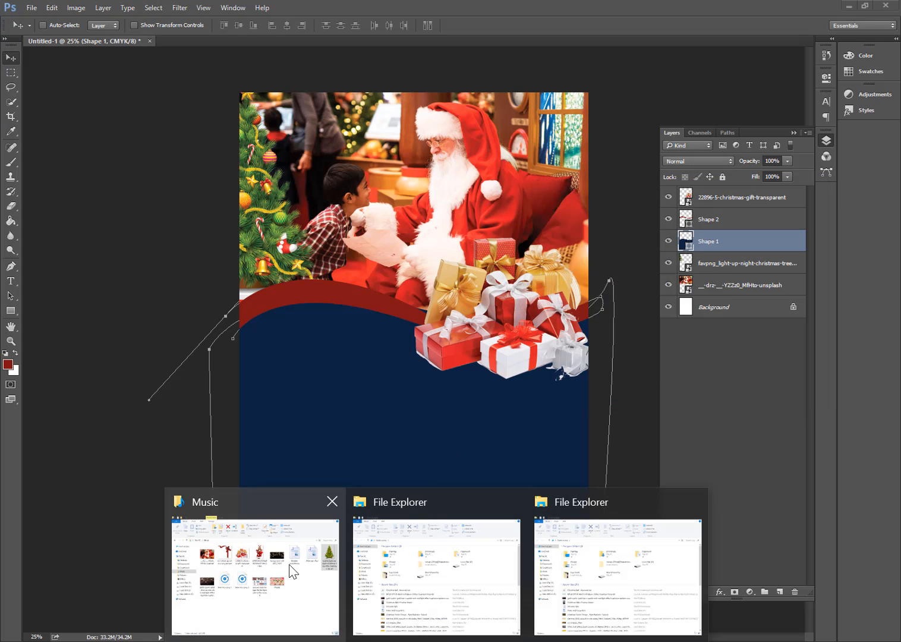
Place the background-2944077_1920 star image across the page's top and set its blend mode to Screen
click(290, 571)
drag(569, 202, 395, 126)
click(397, 25)
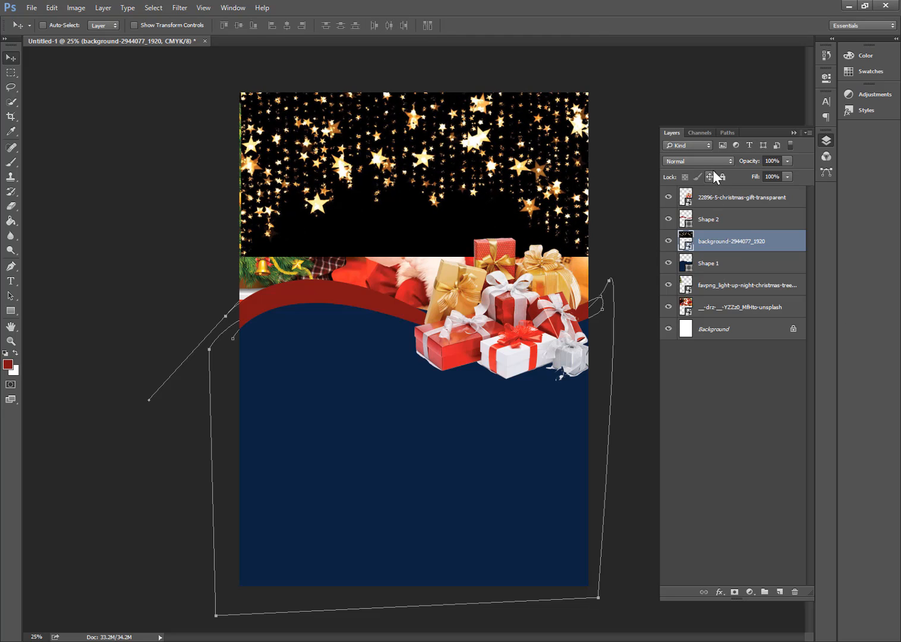
click(701, 161)
click(692, 239)
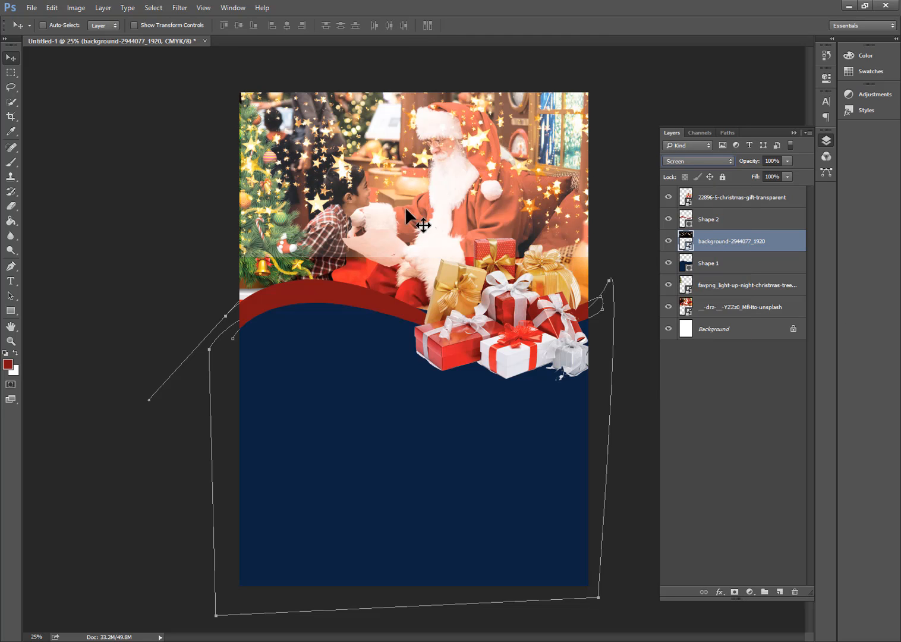
Lower the star layer's opacity to 81% and fade its lower part on a layer mask with a large soft black brush
click(735, 591)
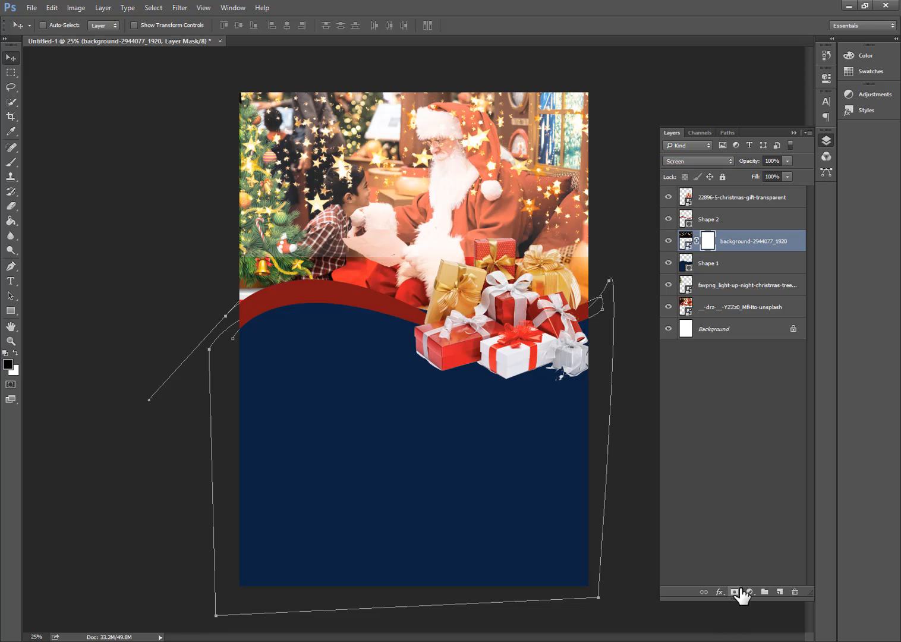
drag(749, 161, 643, 241)
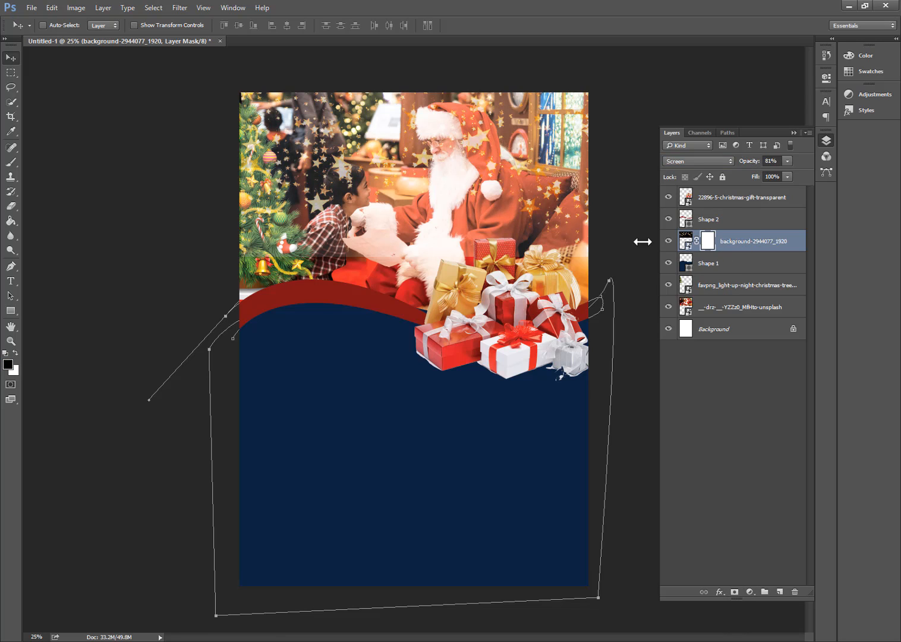
click(11, 162)
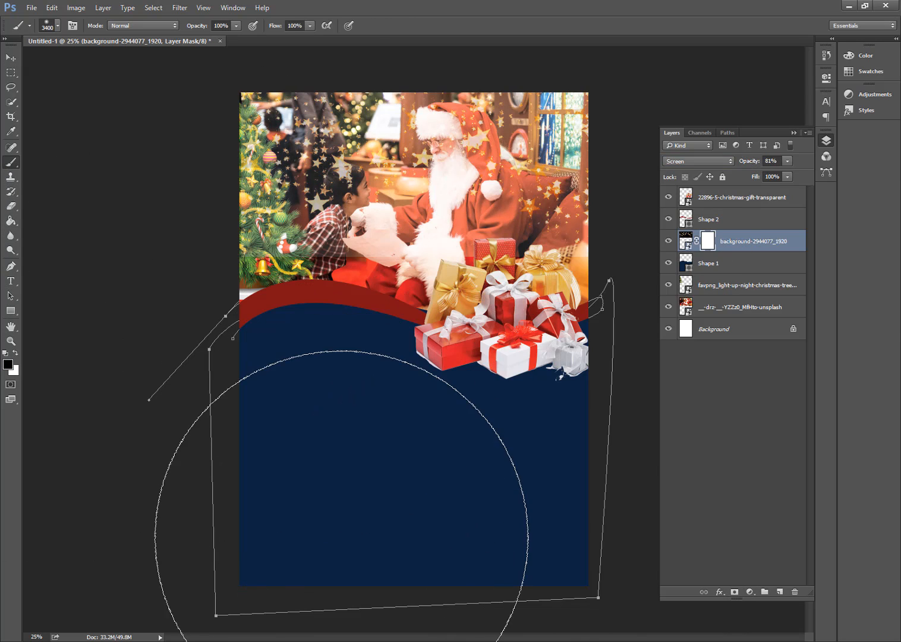
mouse_move(506, 489)
mouse_down()
mouse_move(151, 462)
mouse_move(446, 473)
mouse_move(462, 482)
mouse_move(297, 486)
mouse_move(518, 458)
mouse_move(435, 489)
mouse_up()
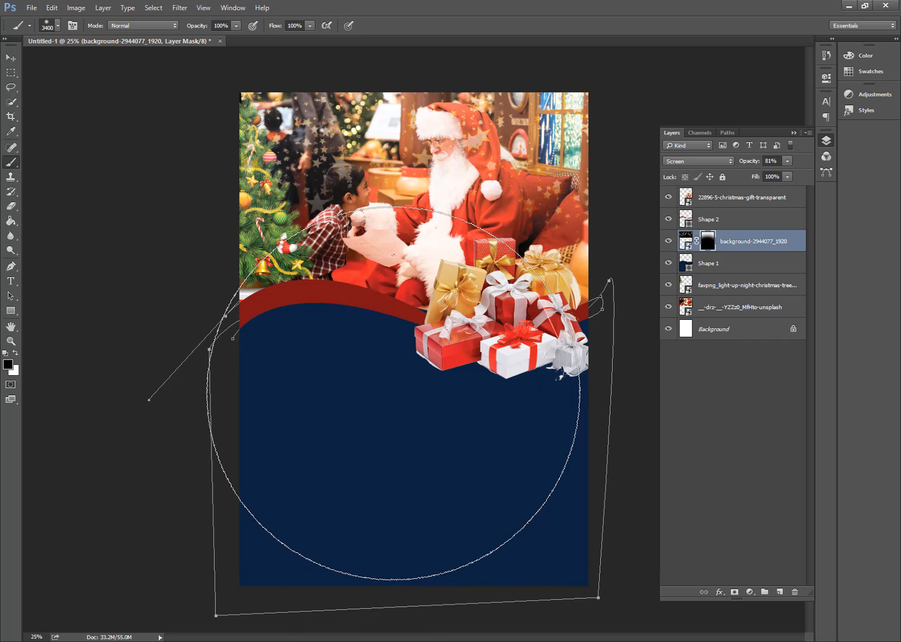
click(10, 57)
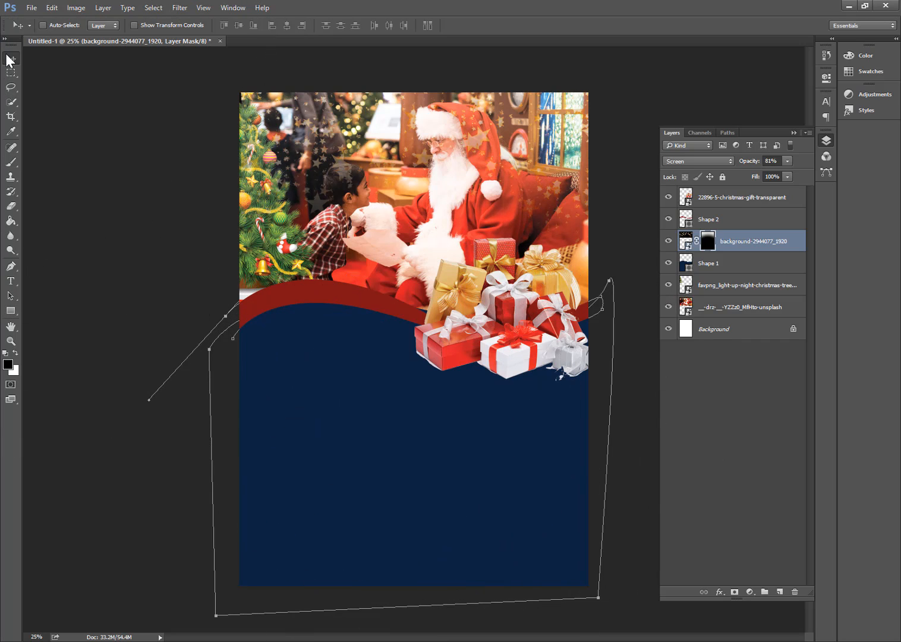
click(628, 641)
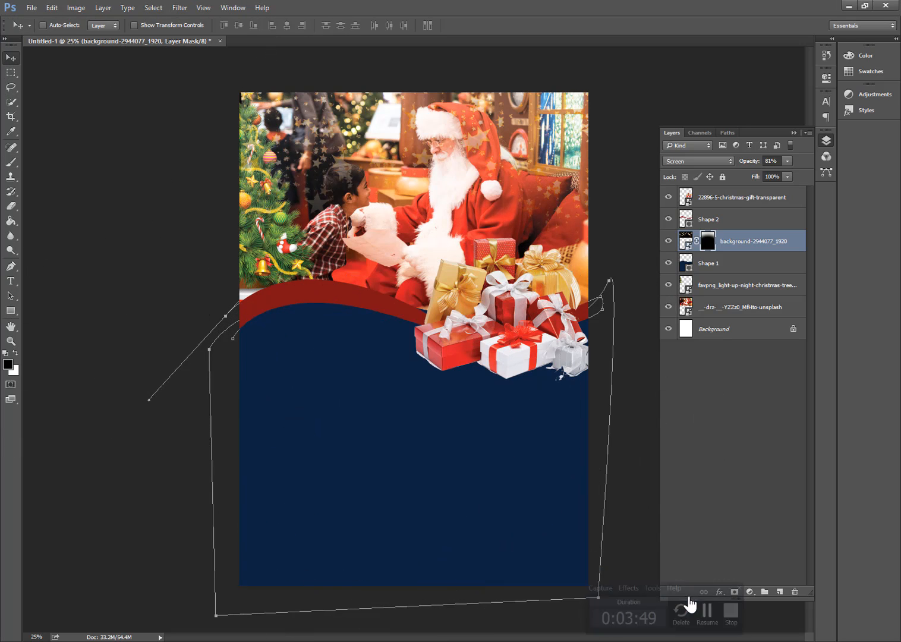
Add the text "Bundle of Joy" above the gifts layer and position it beneath the red band at the left of the navy area
click(11, 281)
click(724, 205)
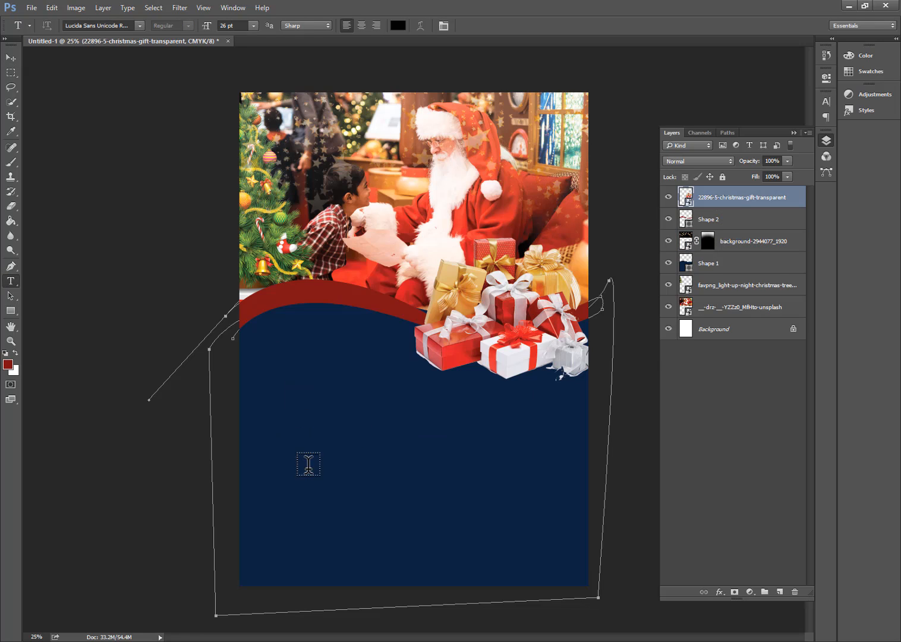
click(291, 446)
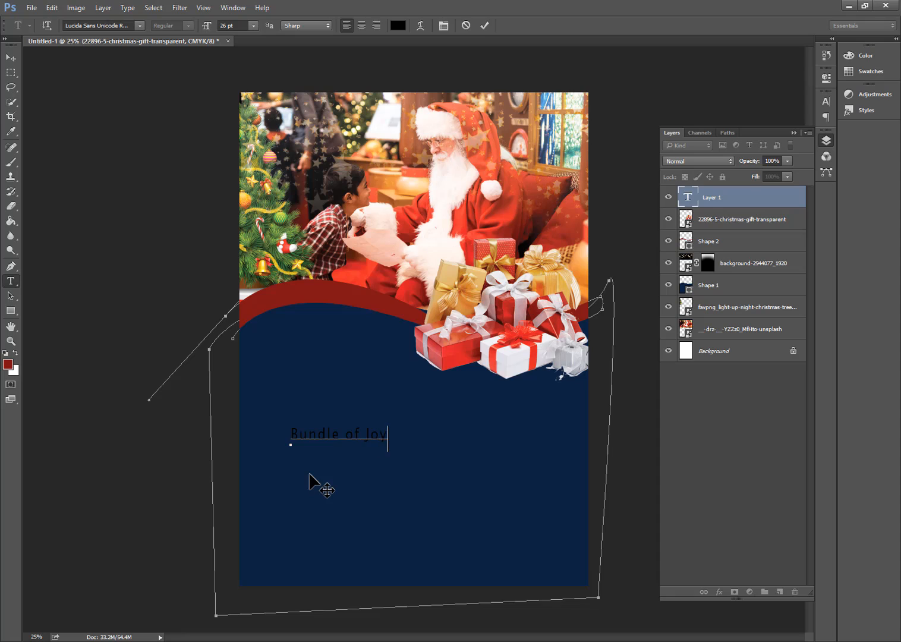
drag(312, 467, 286, 372)
Recolour the "Bundle of Joy" text white
click(395, 26)
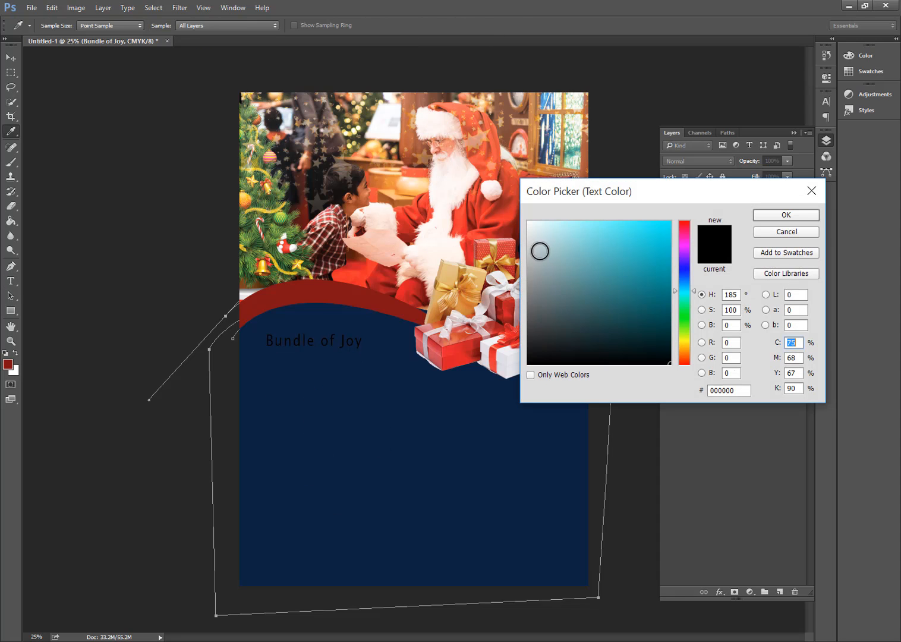
drag(540, 250, 517, 204)
click(784, 215)
Add the white text "CHRISTMASS KID" below "Bundle of Joy" and set its font to Christmas Bell - Personal Use
click(312, 424)
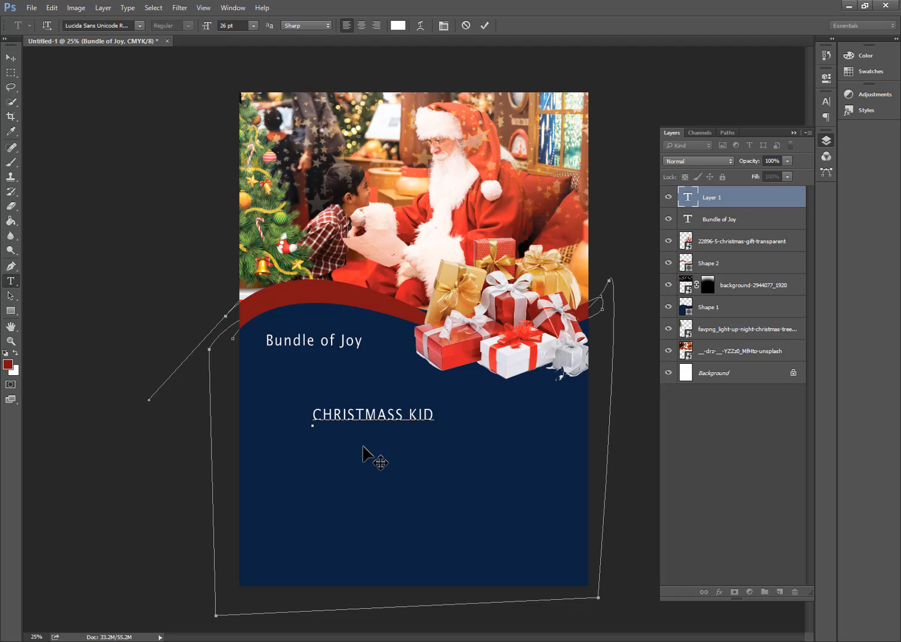
click(482, 25)
click(66, 25)
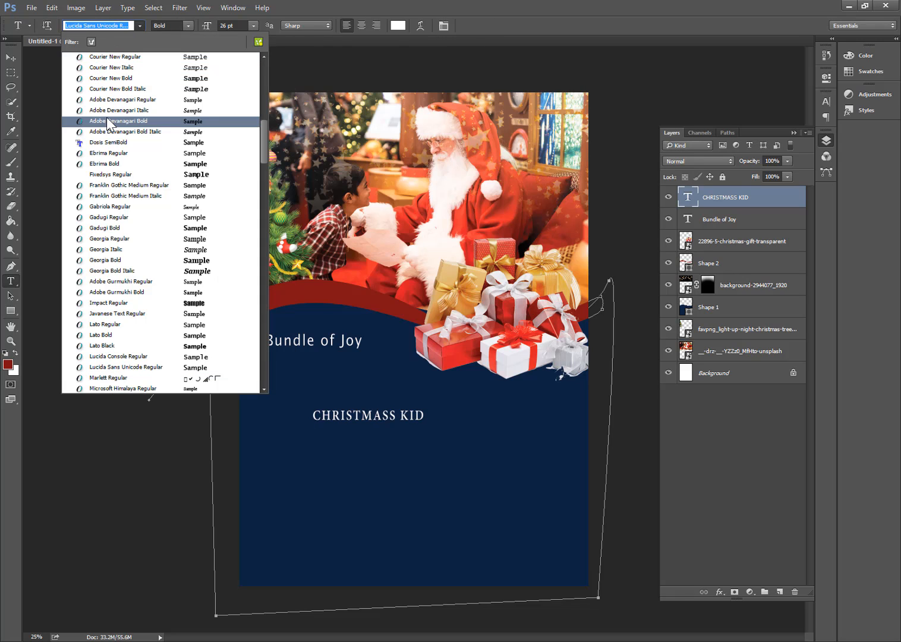
click(826, 102)
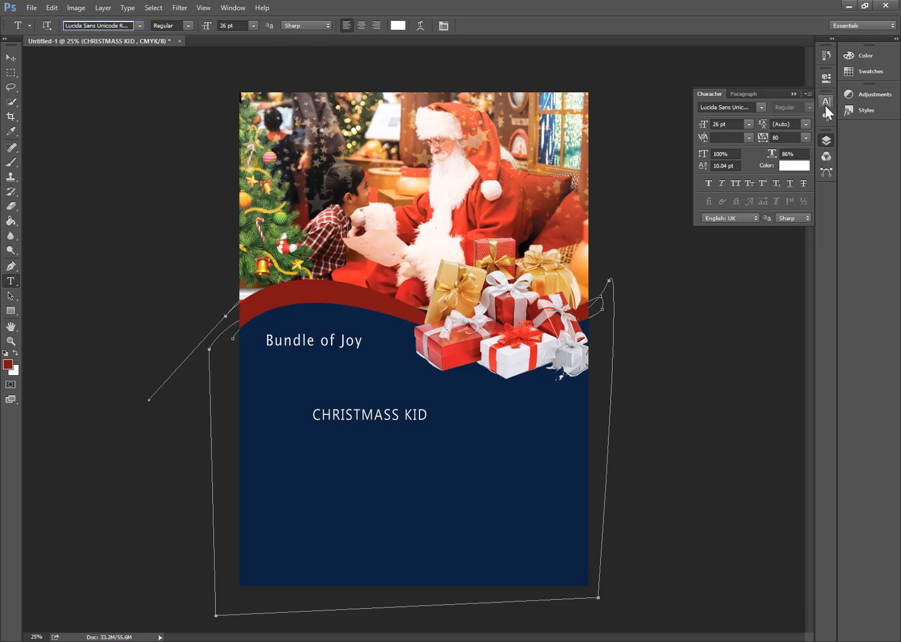
click(750, 107)
text(chr)
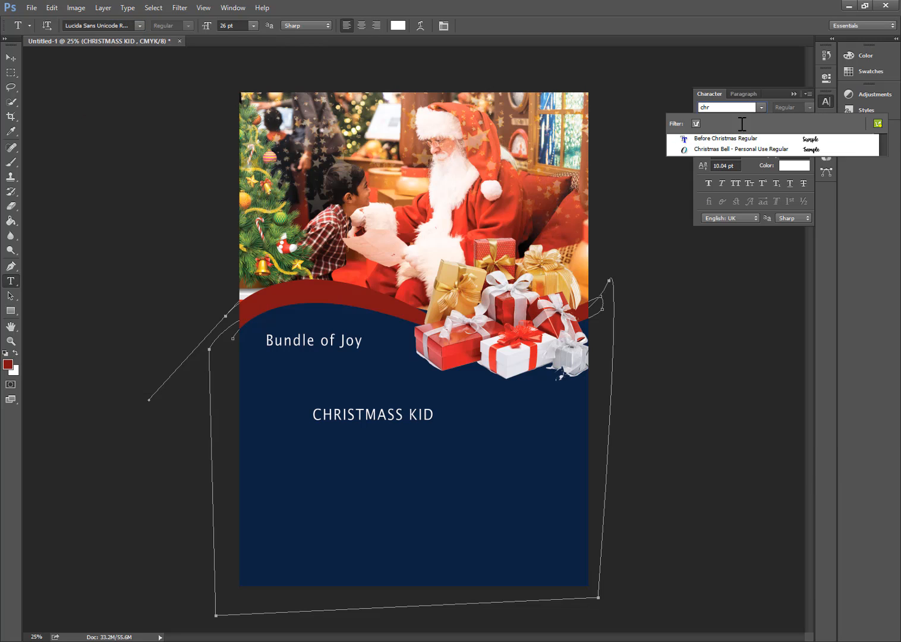
click(732, 151)
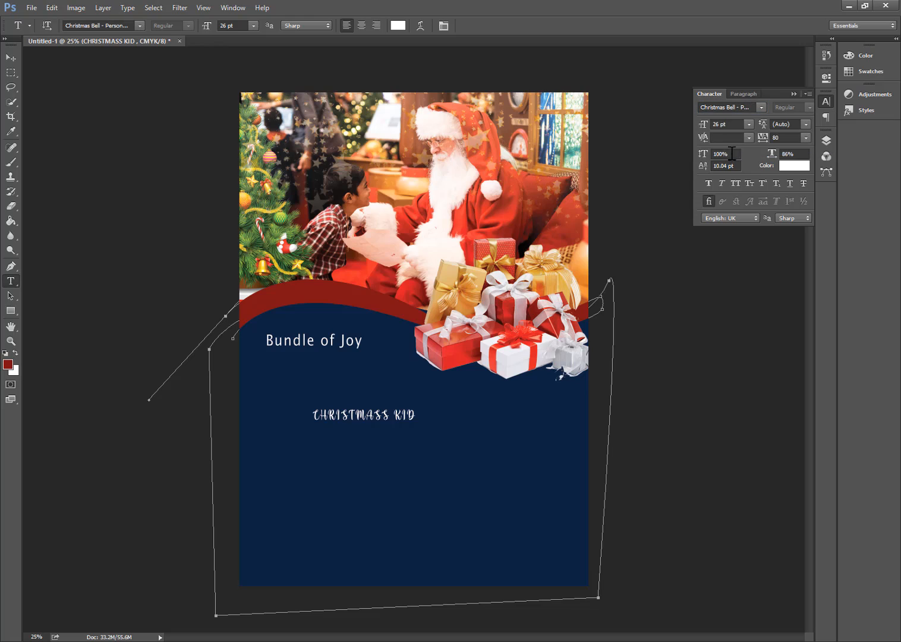
Set the "CHRISTMASS KID" text size to 85 pt and move it so the whole line fits across the navy area
mouse_move(207, 25)
mouse_down()
mouse_move(263, 34)
mouse_move(199, 27)
mouse_move(222, 36)
mouse_up()
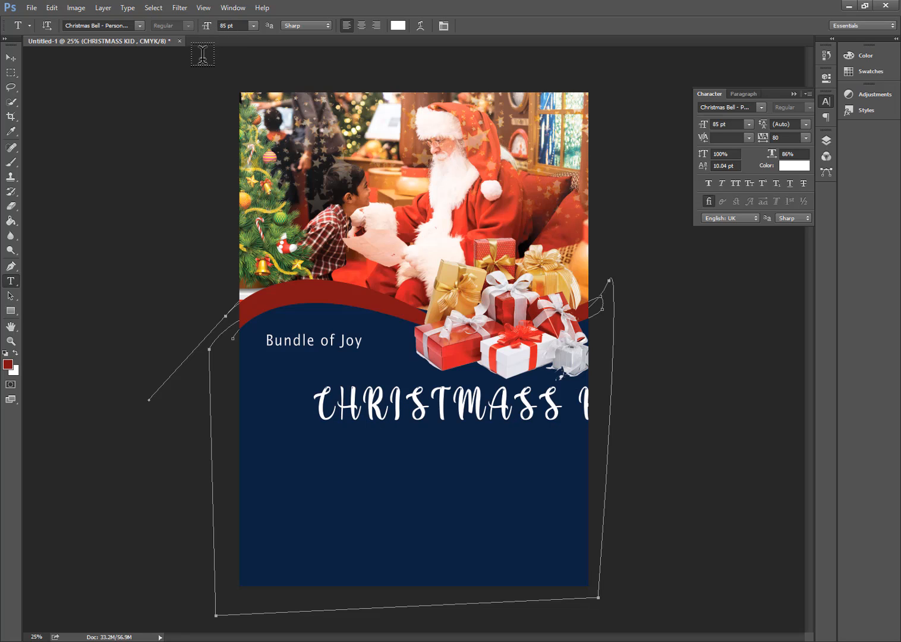
click(12, 59)
drag(429, 425, 361, 440)
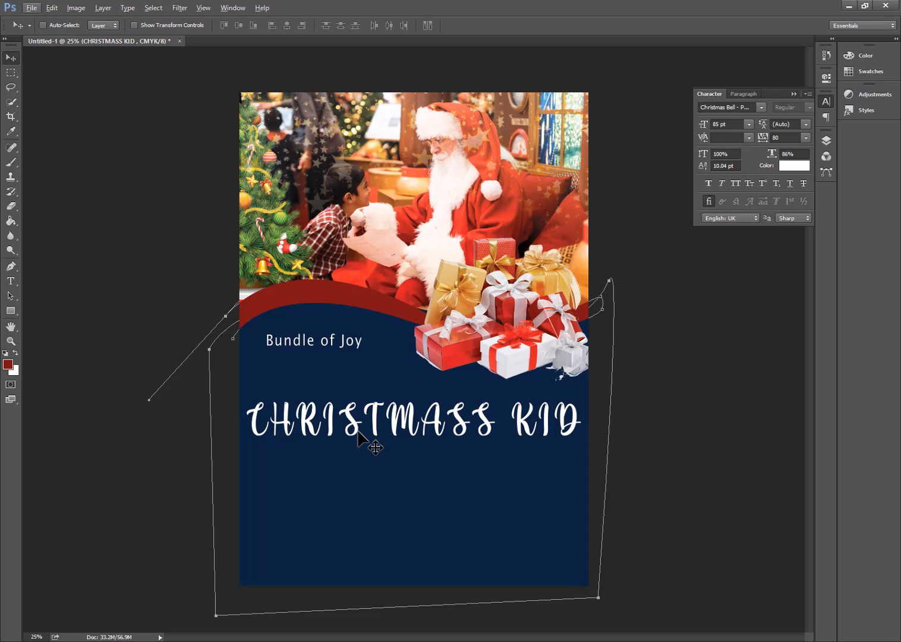
Split "KID" out of the "CHRISTMASS KID" line into its own text layer between "Bundle of Joy" and "CHRISTMASS"
key(t)
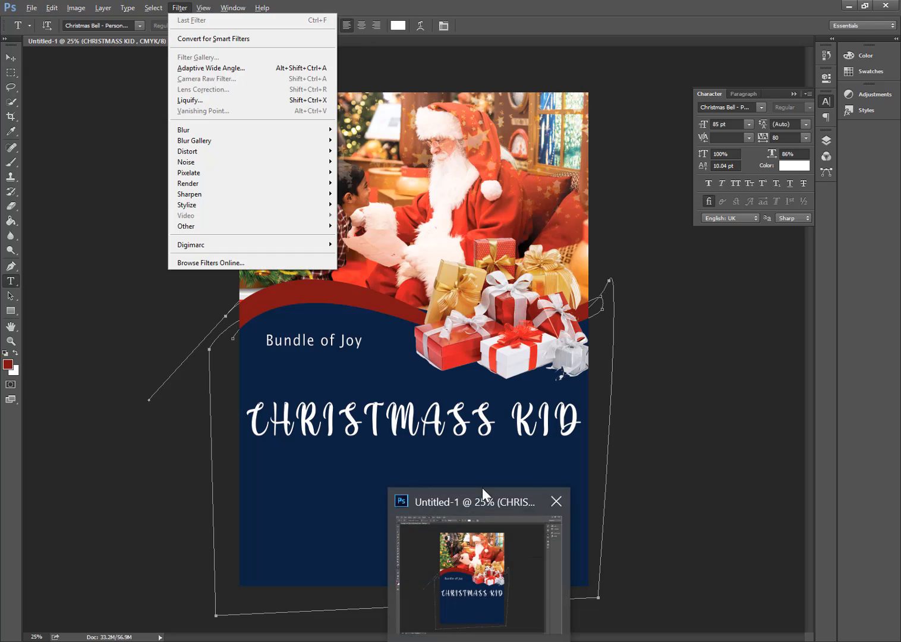
double_click(517, 414)
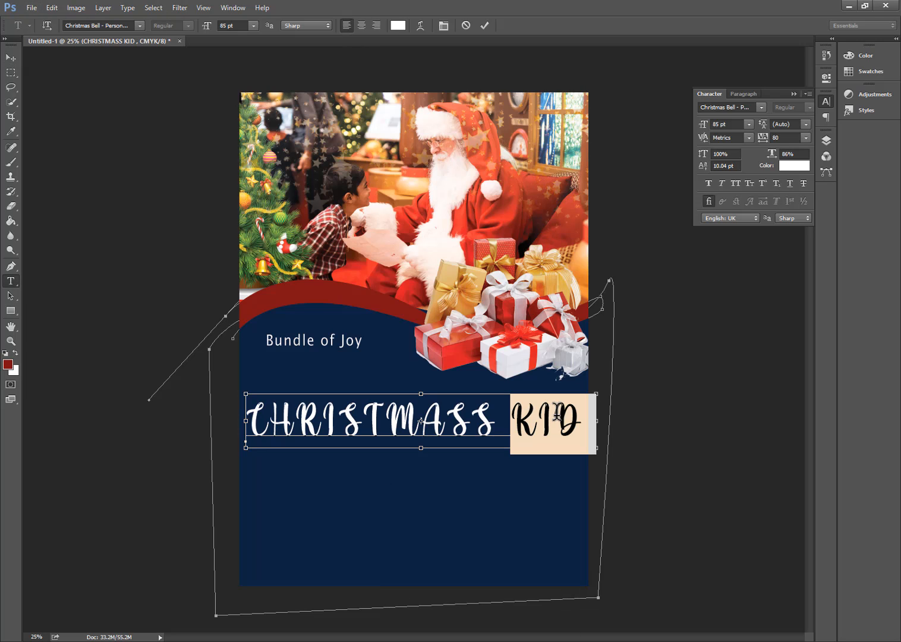
key(ctrl+c)
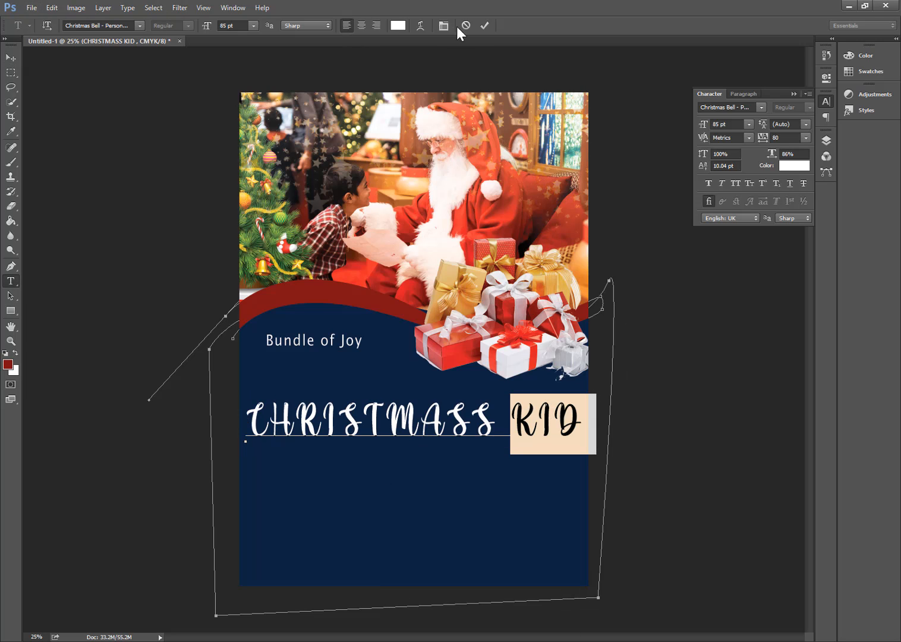
key(BackSpace)
click(487, 23)
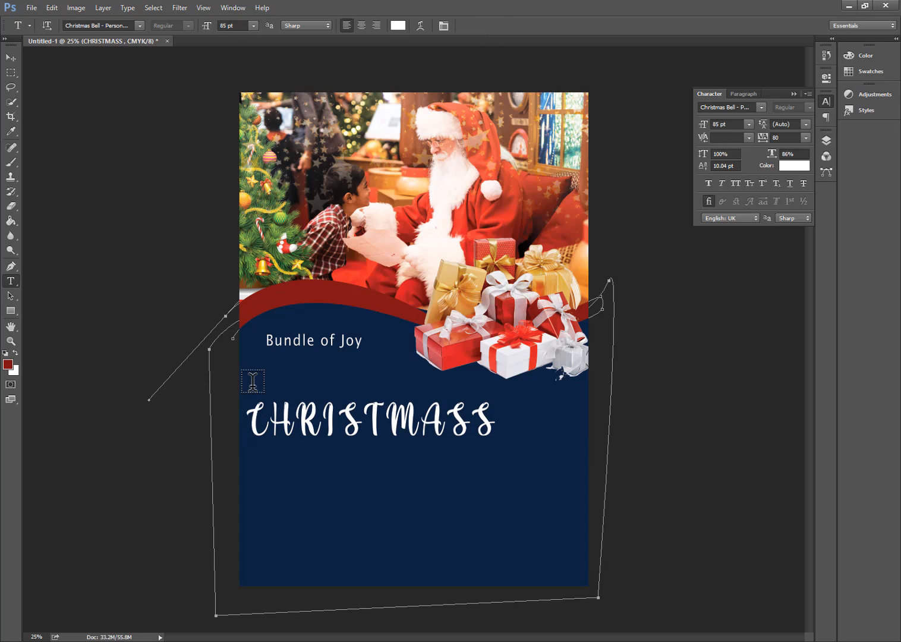
key(ctrl+v)
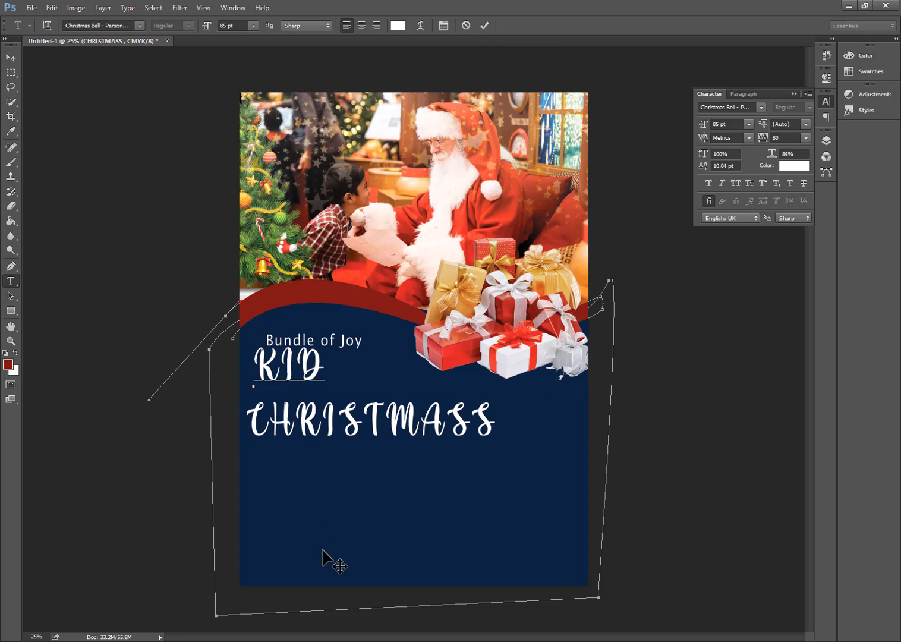
click(485, 25)
Enlarge "KID" to about 173% beneath "Bundle of Joy" and arrange "CHRISTMASS" directly below it
key(v)
drag(370, 419, 404, 437)
drag(278, 364, 283, 381)
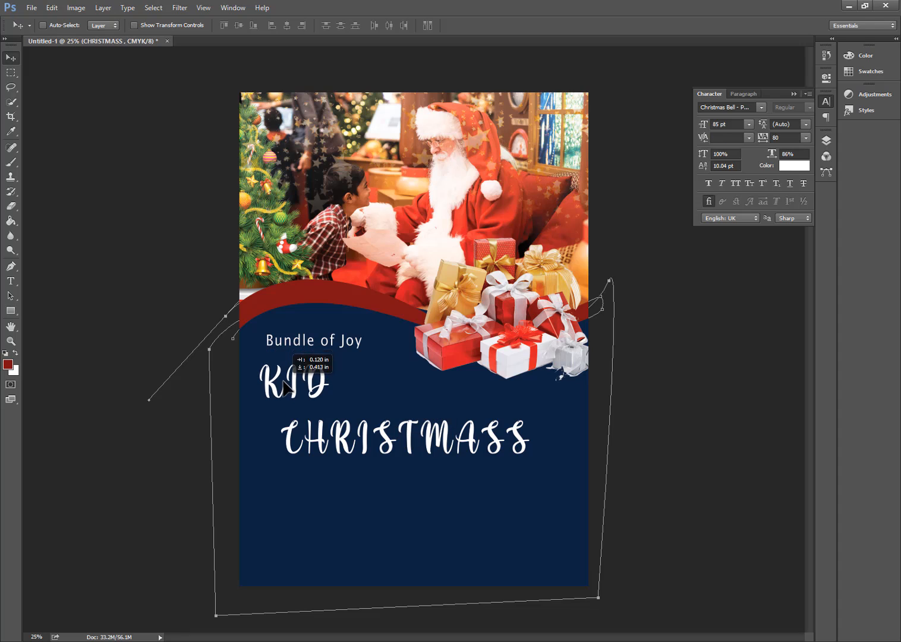
key(ctrl+t)
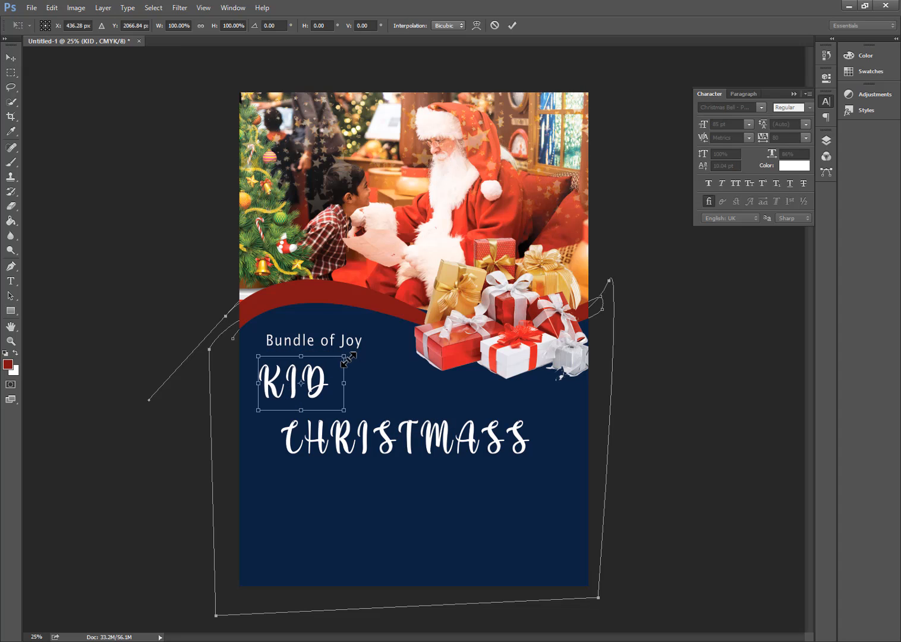
drag(349, 360, 354, 394)
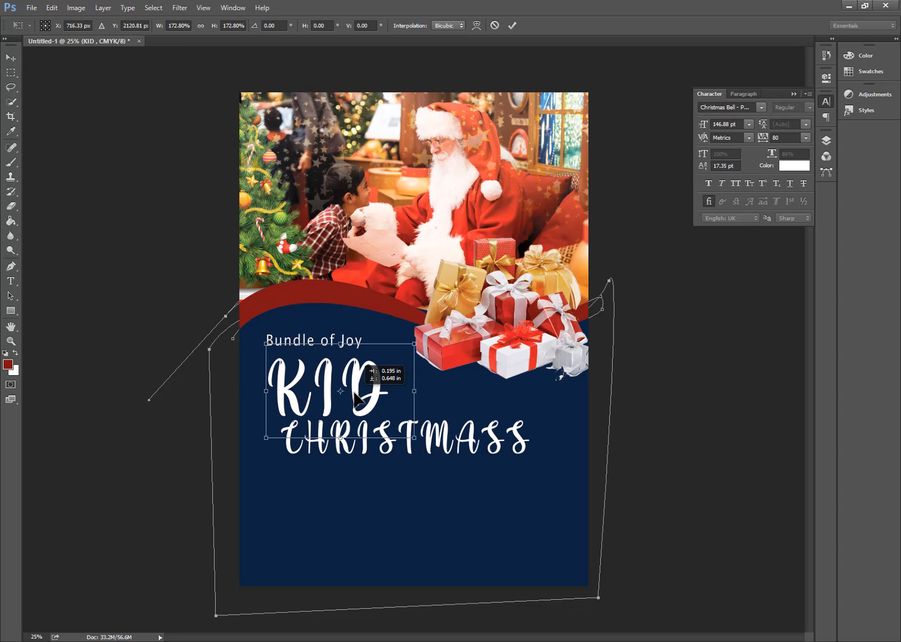
click(513, 26)
drag(336, 442, 325, 453)
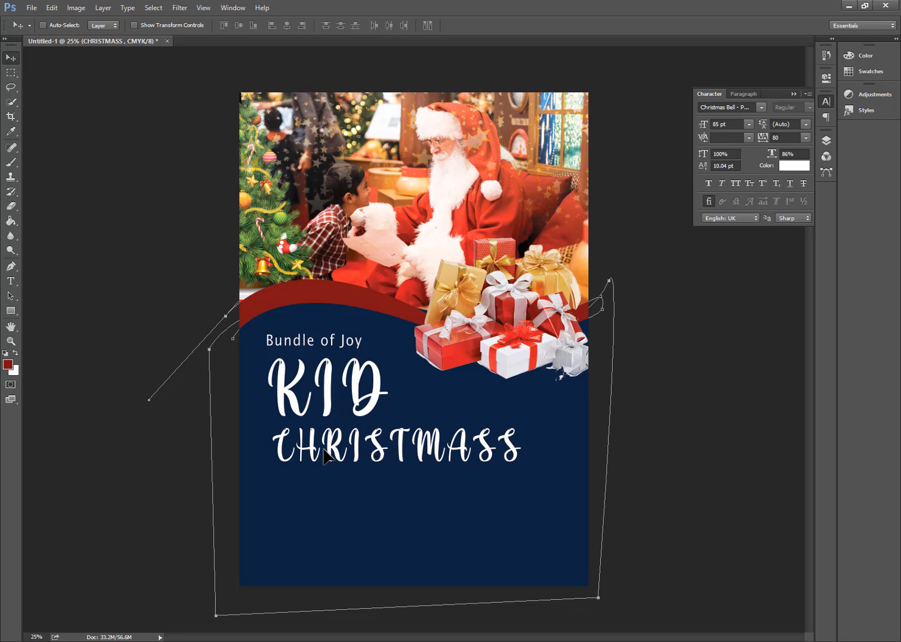
Add the text "Party" in the same script font and position it below the right end of "CHRISTMASS"
key(t)
click(374, 497)
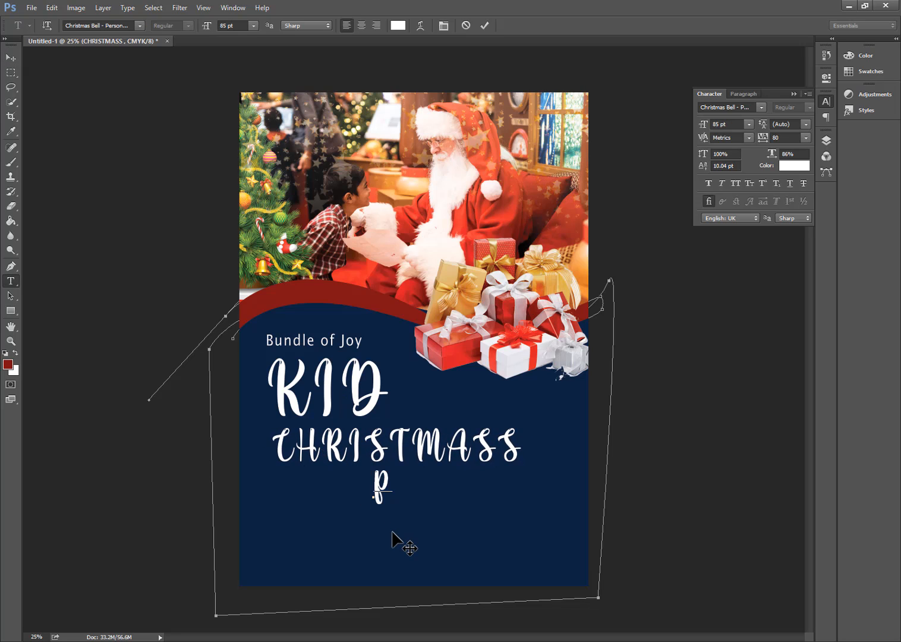
text(pARTY)
key(BackSpace)
key(BackSpace)
key(BackSpace)
key(BackSpace)
key(BackSpace)
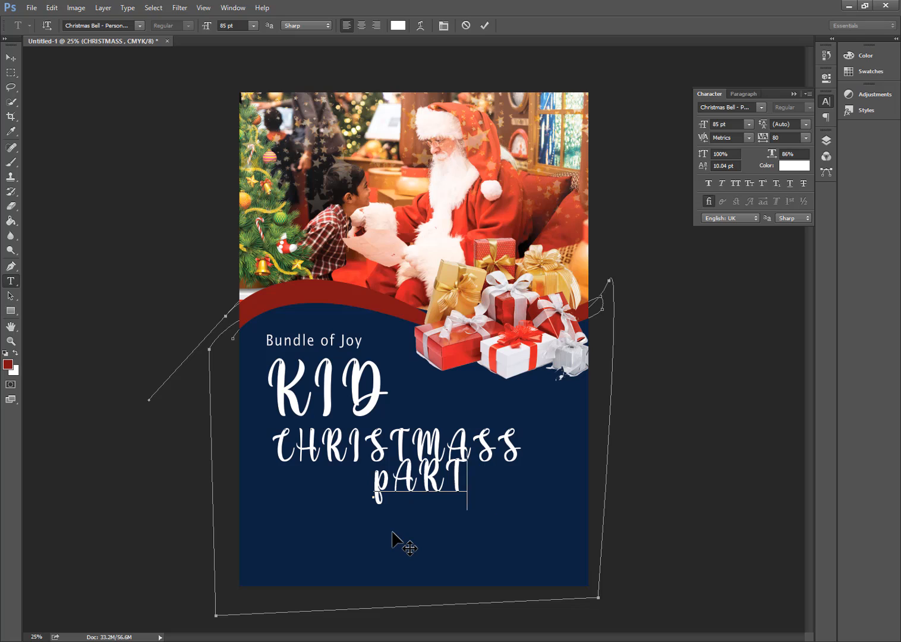
text(p)
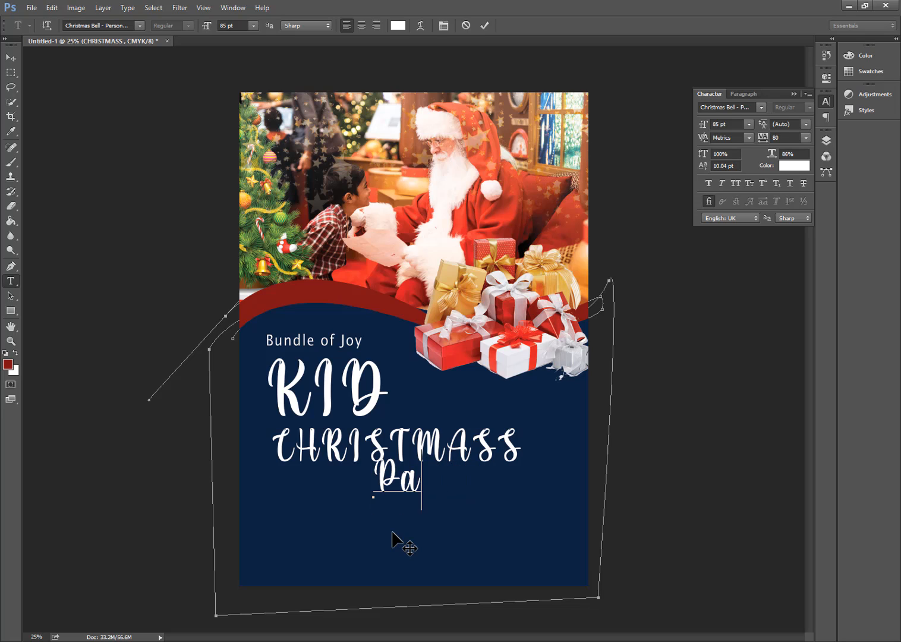
drag(392, 532, 528, 555)
click(485, 26)
Enlarge the "Bundle of Joy" text proportionally to about 116%
key(v)
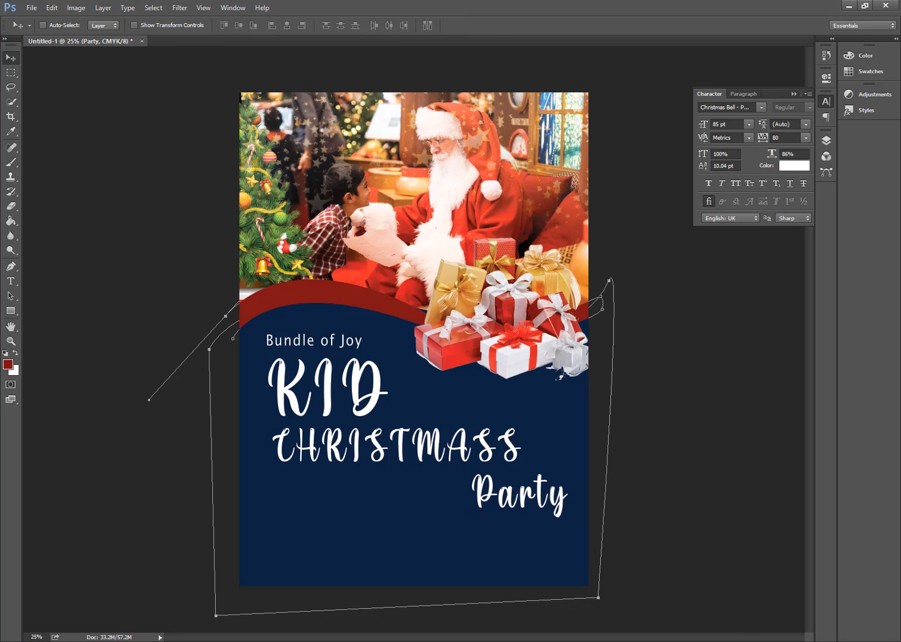
ctrl+click(321, 351)
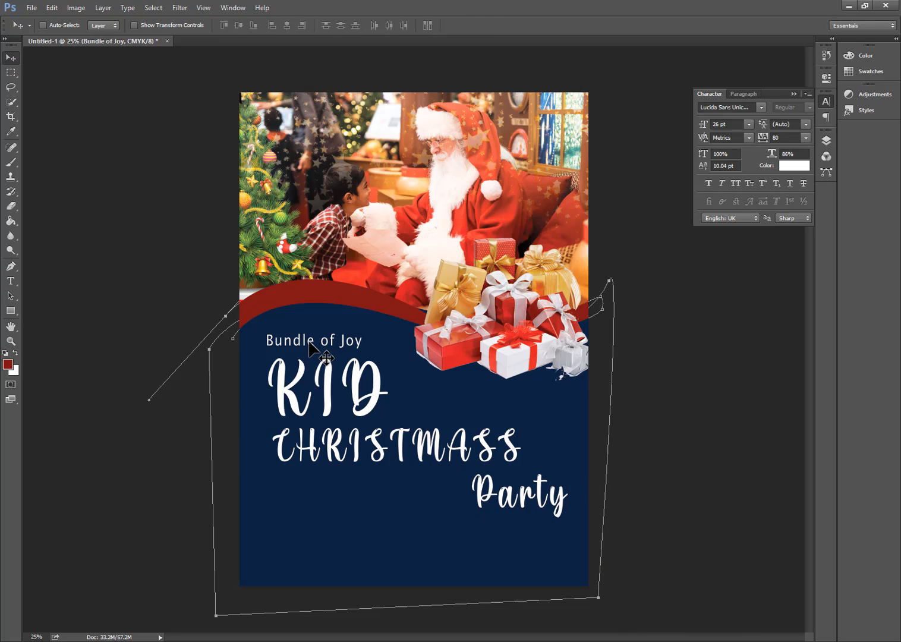
key(ctrl+t)
drag(367, 327, 384, 321)
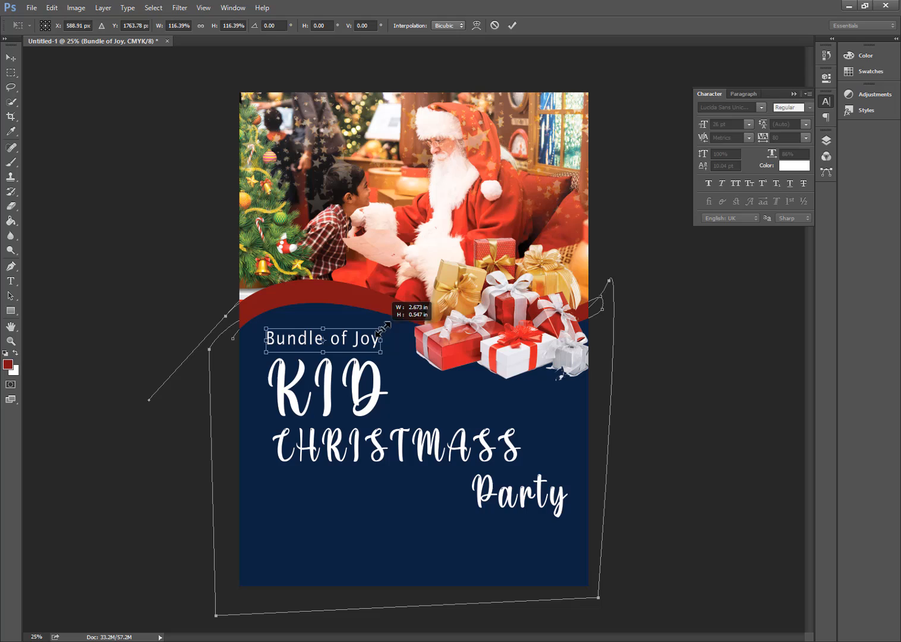
click(512, 26)
Add the text "Door Opem At 7 PM" over the red band above "Bundle of Joy"
key(t)
click(290, 297)
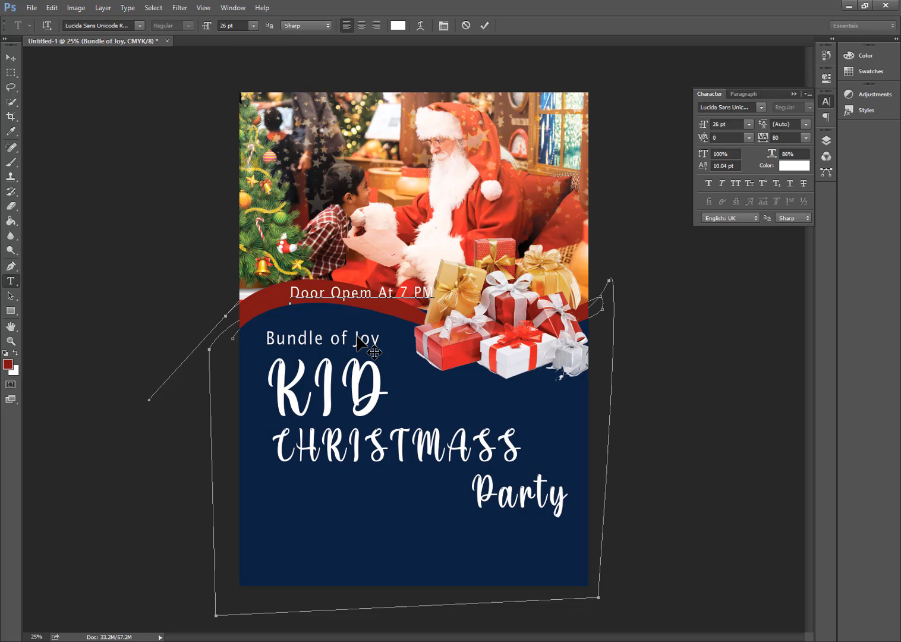
drag(361, 396, 339, 397)
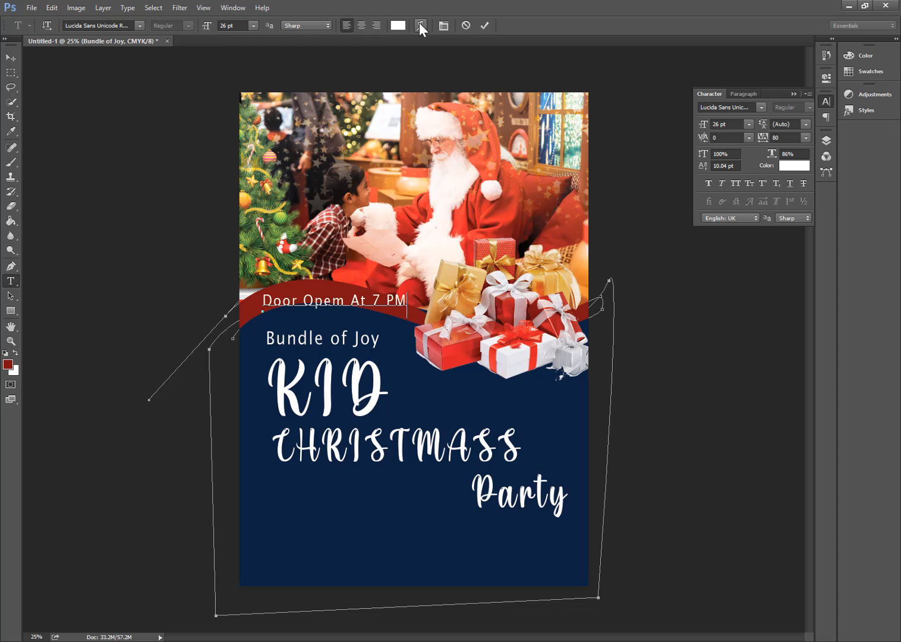
Warp the door text with the Arch style, bend +27% and about -20% horizontal distortion, and fit it along the red band
click(419, 25)
click(423, 192)
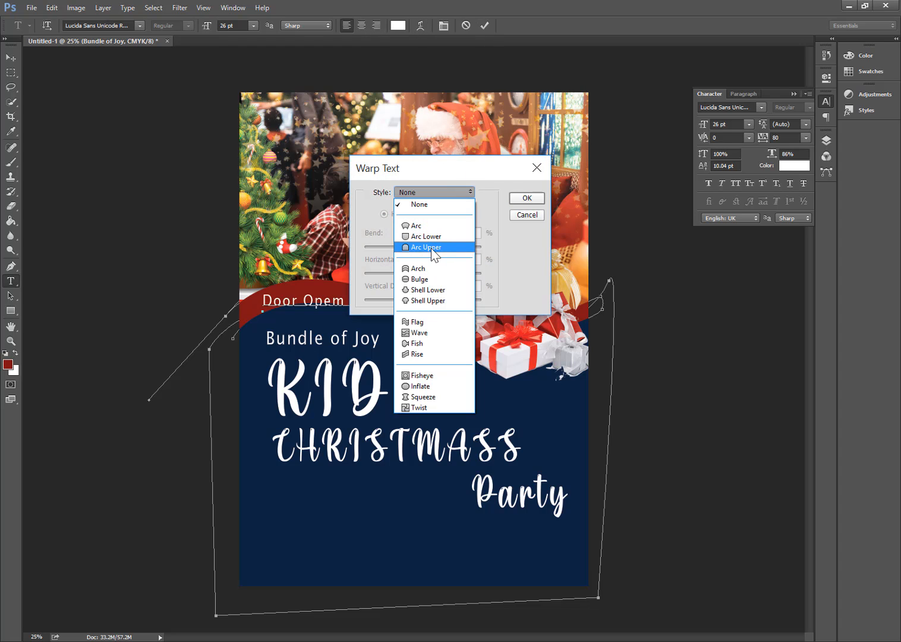
click(430, 268)
drag(419, 179, 519, 195)
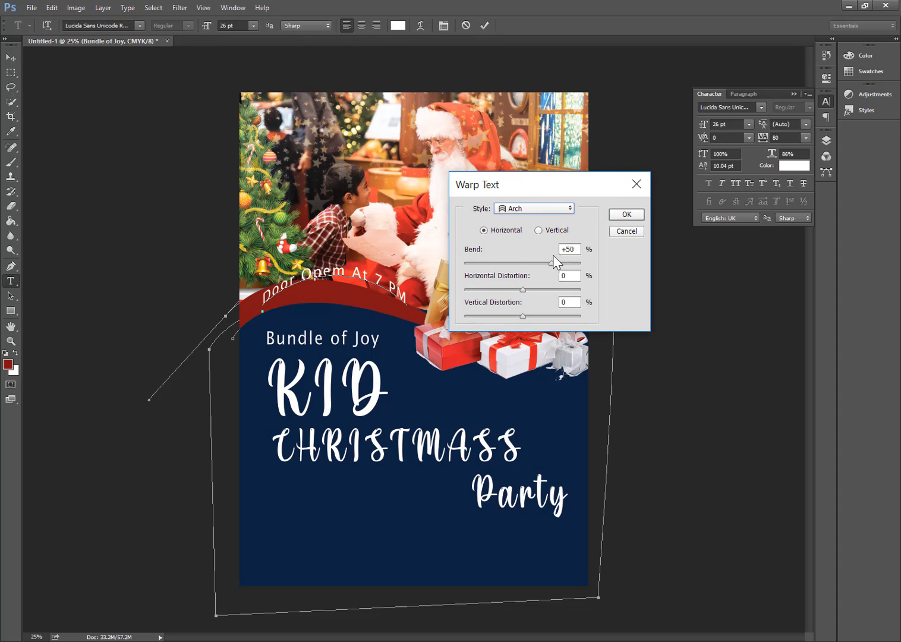
mouse_move(554, 257)
mouse_down()
mouse_move(528, 262)
mouse_move(538, 263)
mouse_up()
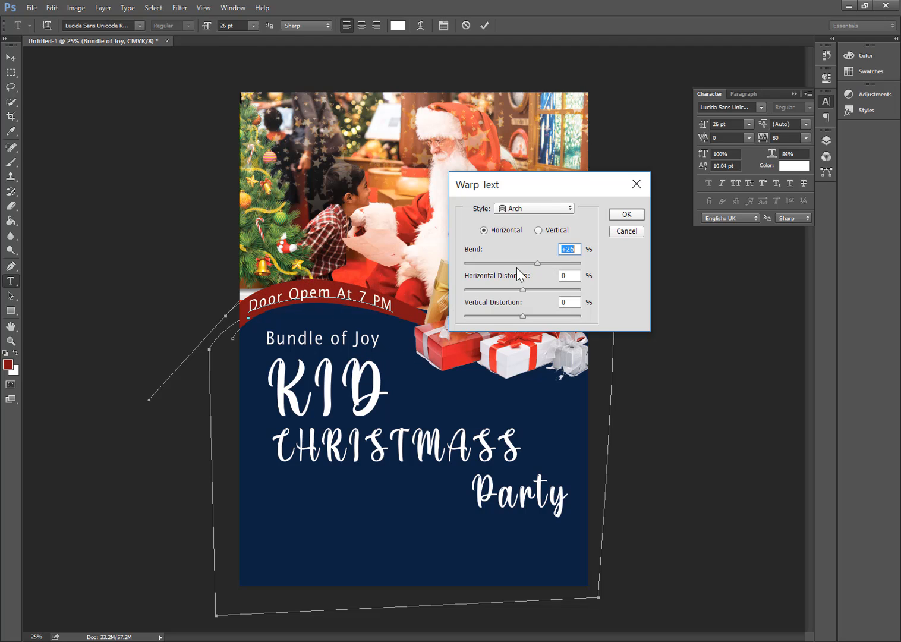
drag(533, 263, 538, 266)
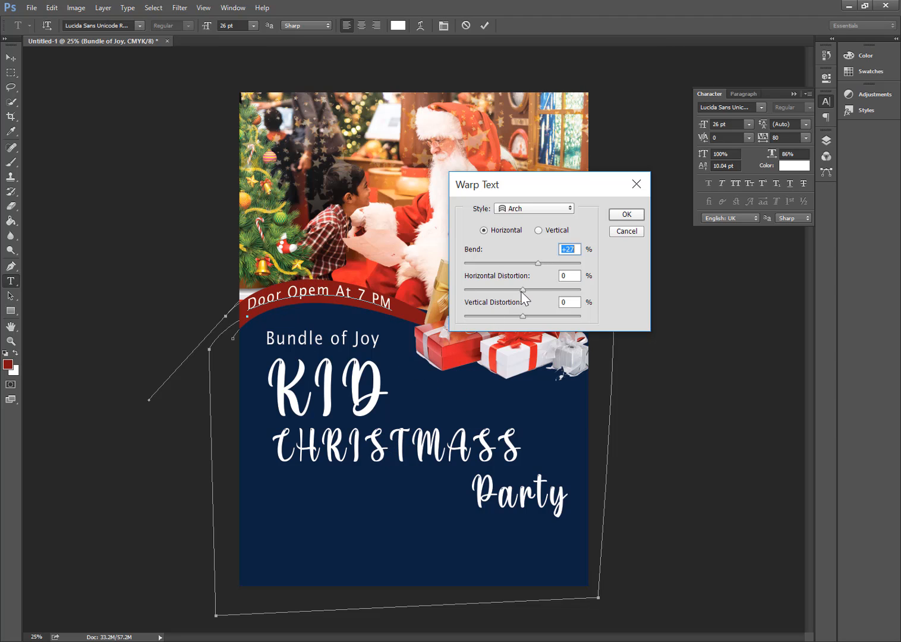
drag(522, 290, 495, 295)
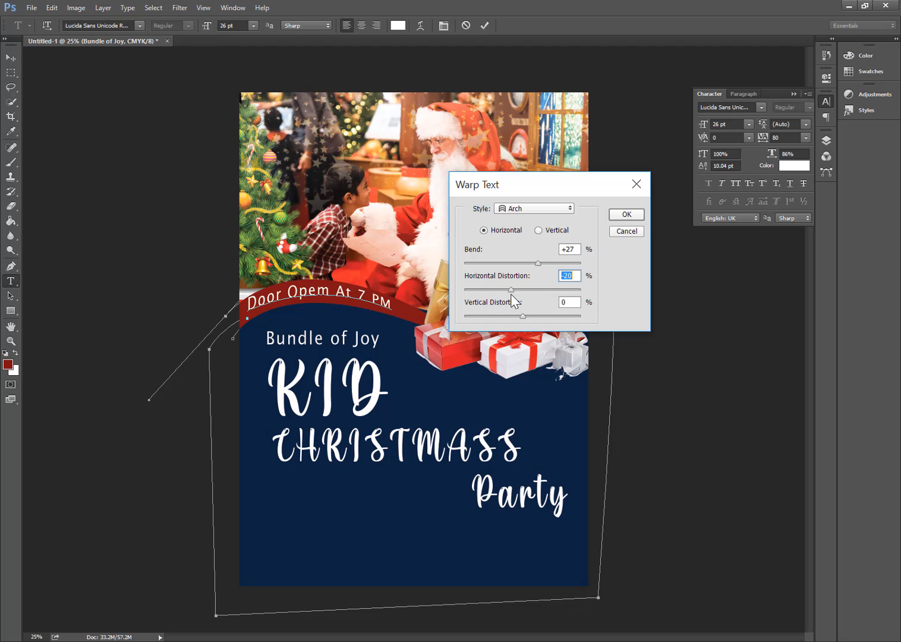
key(Return)
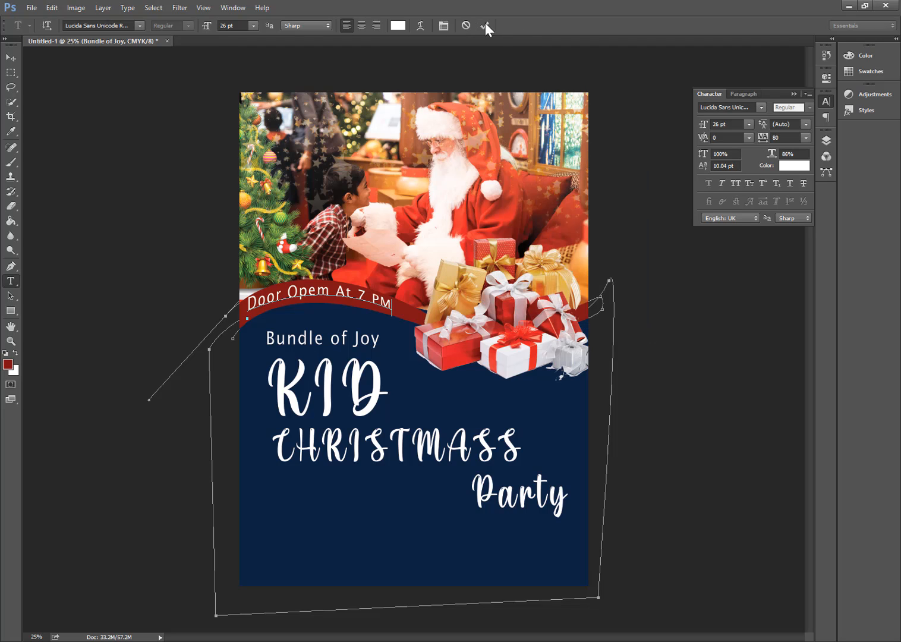
click(485, 25)
click(11, 58)
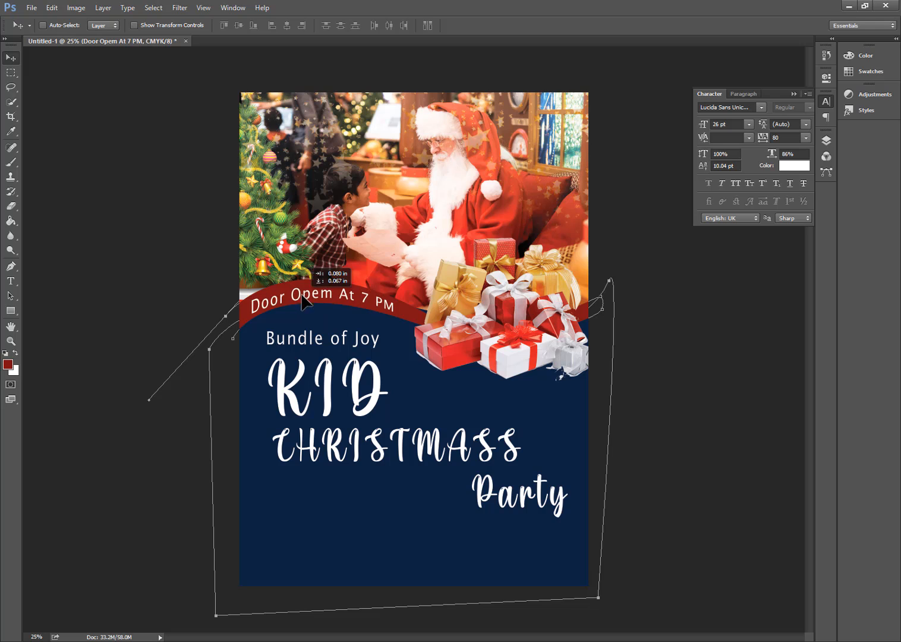
drag(297, 297, 295, 299)
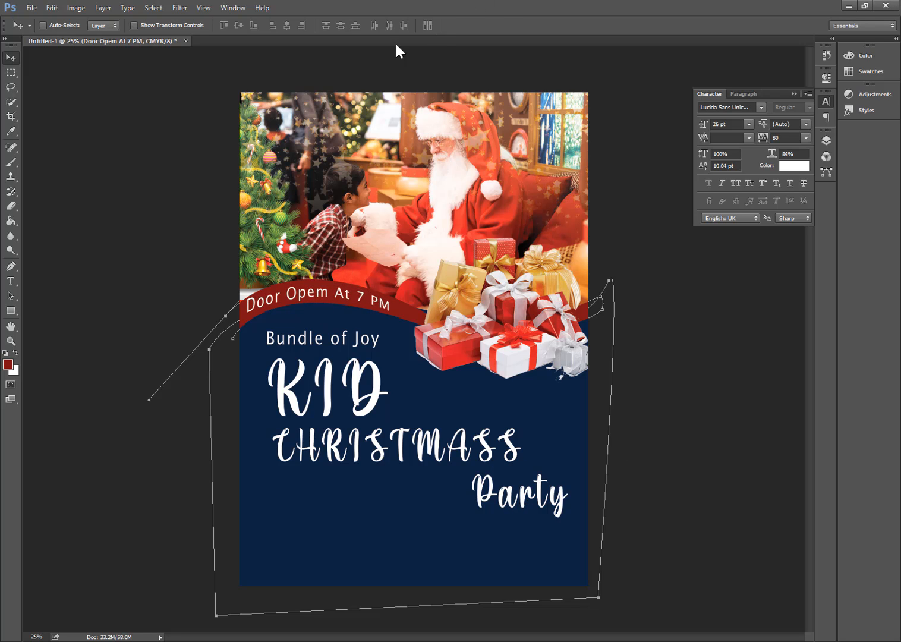
Place the gold-sparks-gold-stars-sparkle image over the title texts and enlarge it proportionally to about 131% to span the flyer's width
mouse_move(439, 640)
click(261, 576)
drag(190, 353, 380, 449)
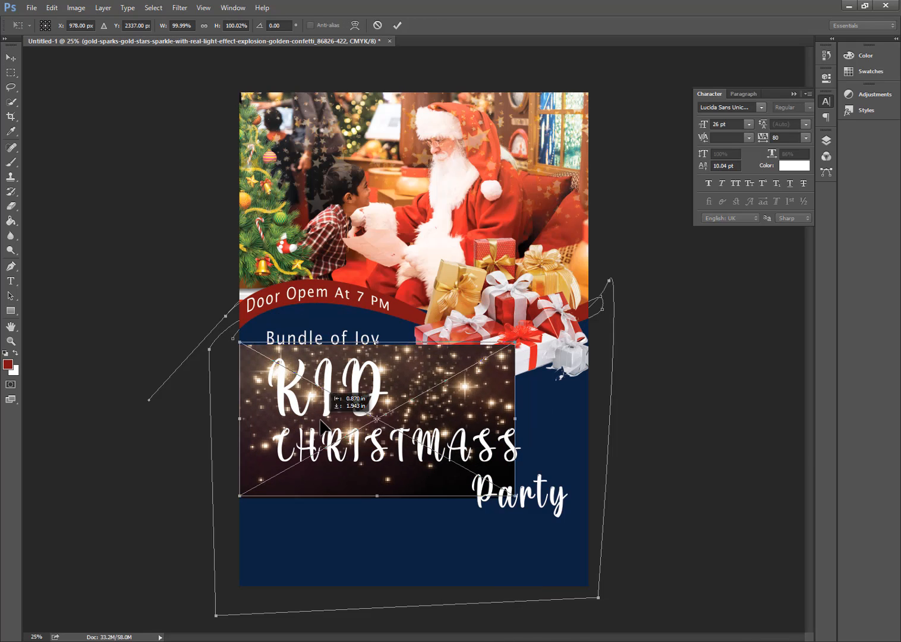
drag(514, 495, 595, 540)
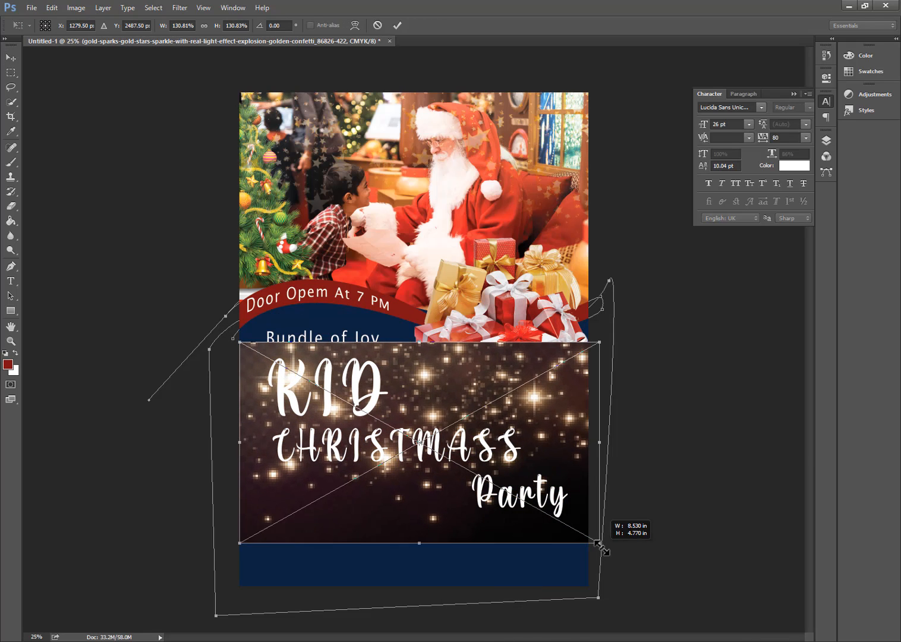
click(397, 25)
Move the gold sparks layer to the top of the layer stack and set its blend mode to Screen
click(826, 141)
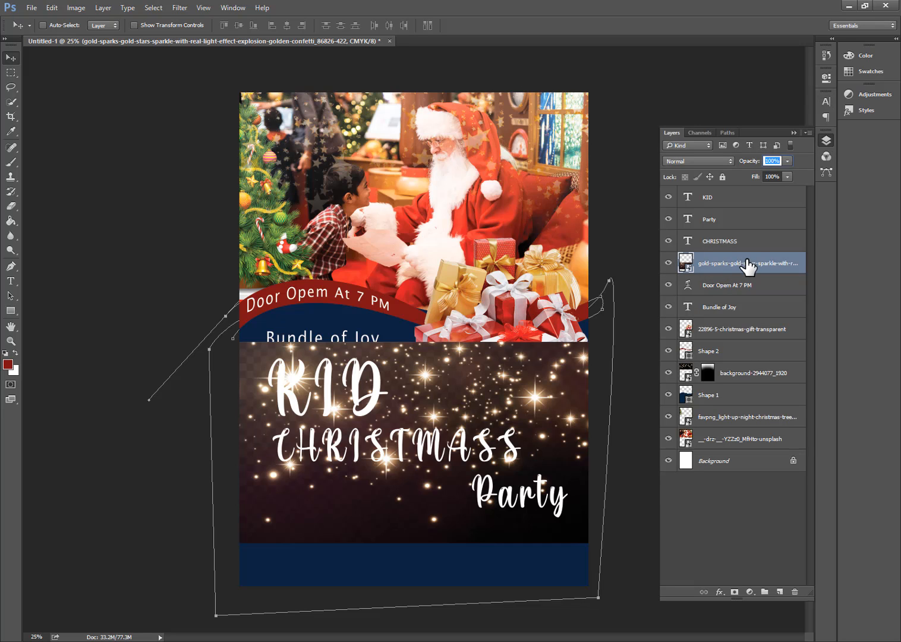
drag(749, 265, 760, 193)
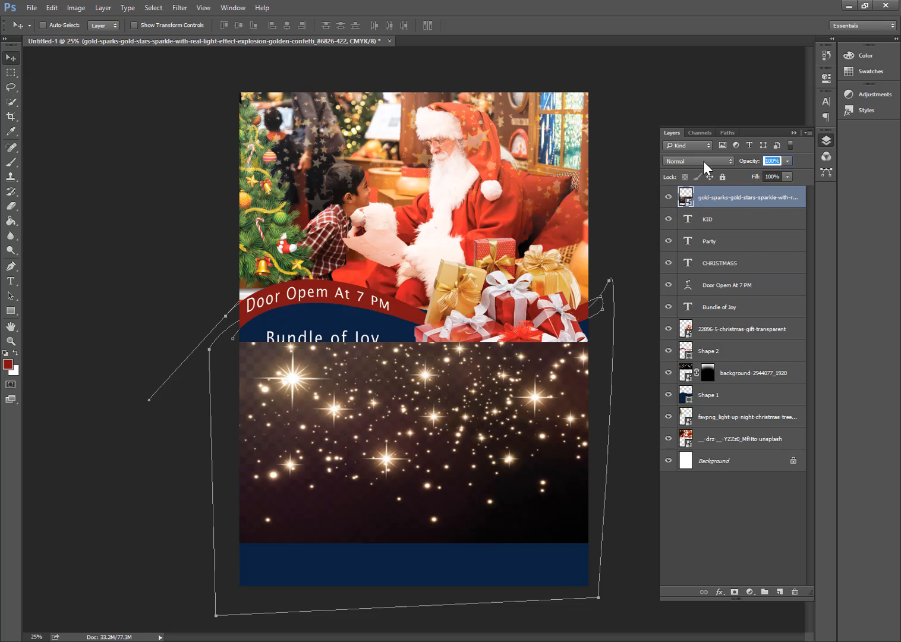
click(704, 161)
click(684, 237)
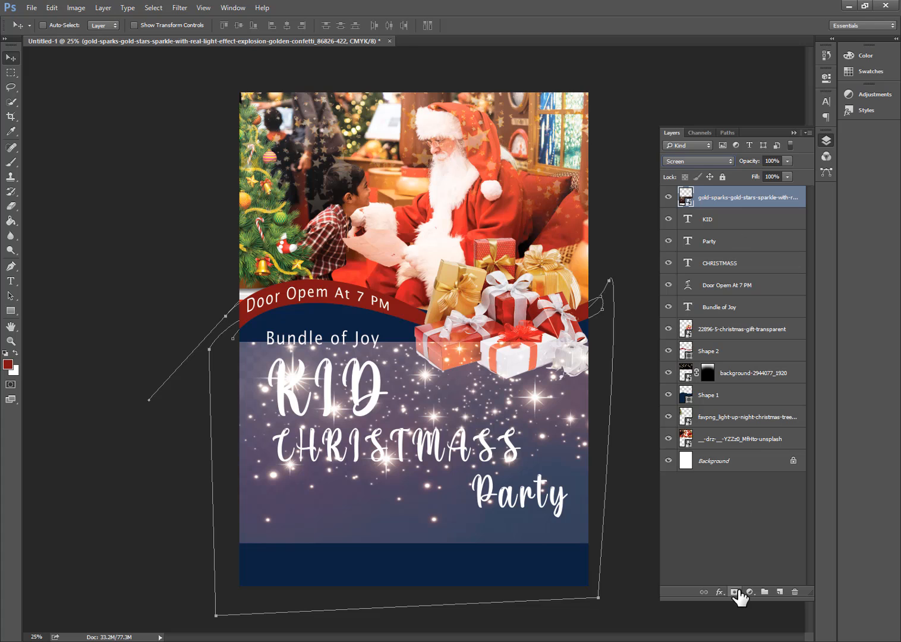
Add a layer mask to the gold sparks layer and fade its upper and lower edges with a large soft black brush
click(736, 592)
key(b)
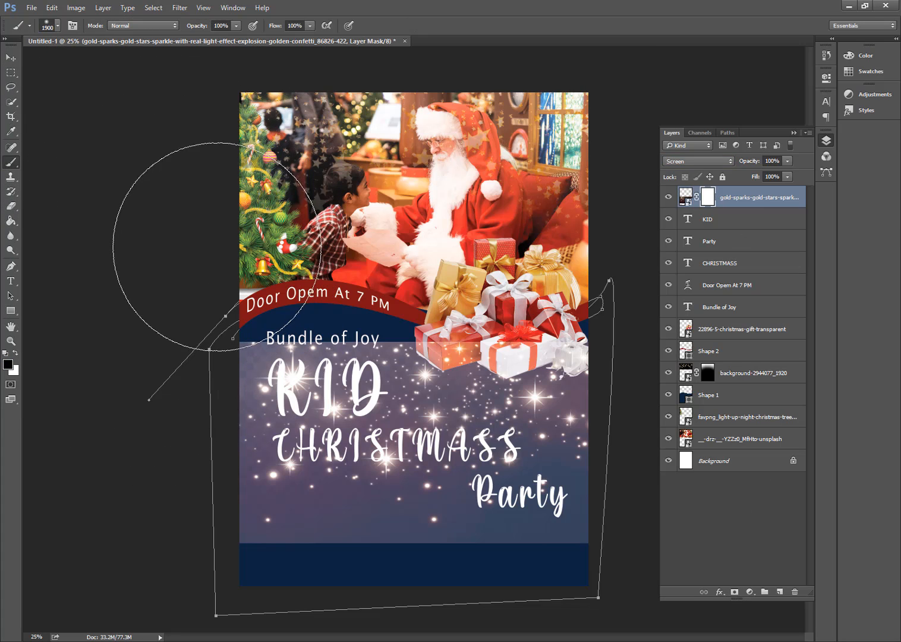
mouse_move(191, 217)
mouse_down()
mouse_move(643, 217)
mouse_move(191, 221)
mouse_move(655, 272)
mouse_up()
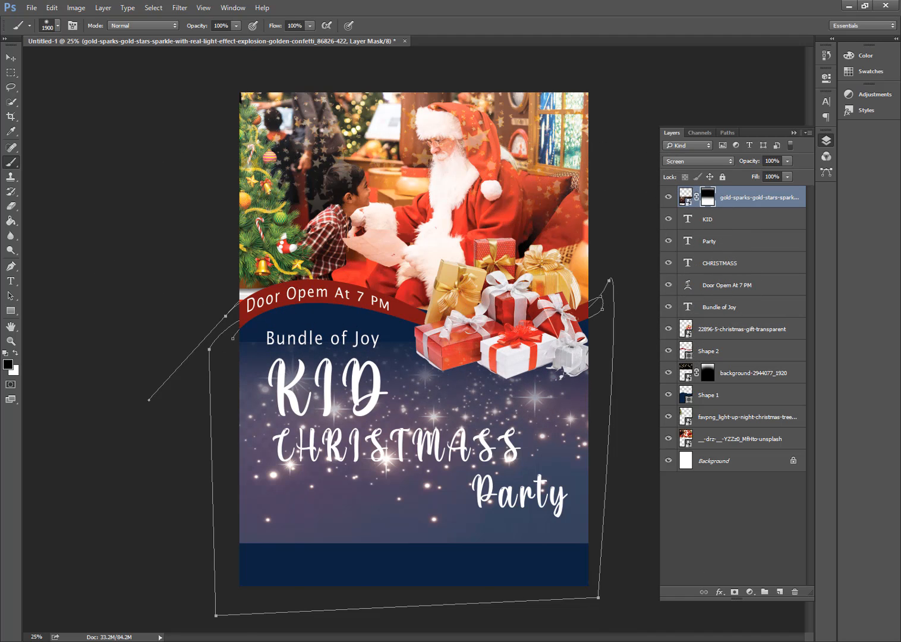
key(ctrl+minus)
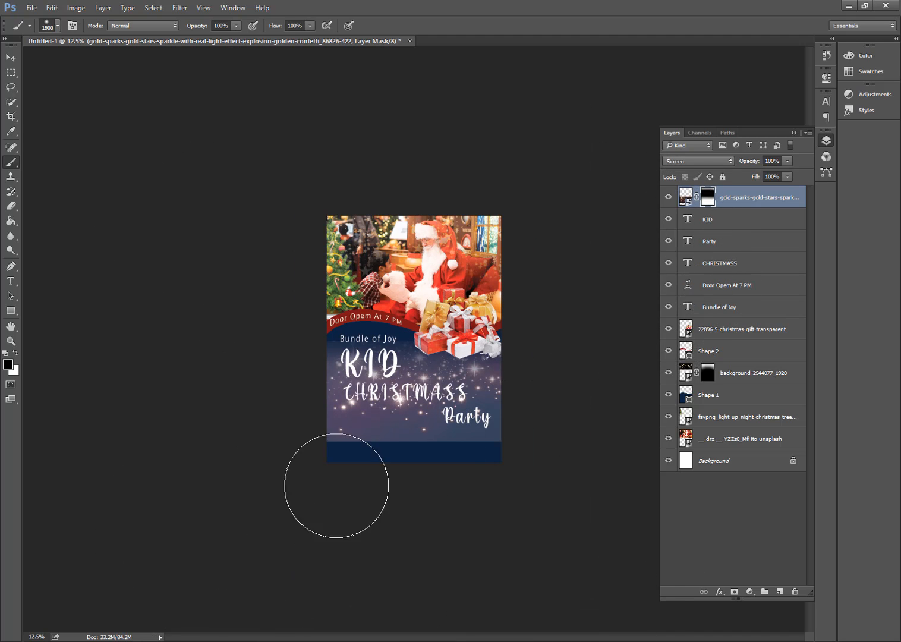
drag(334, 488, 531, 485)
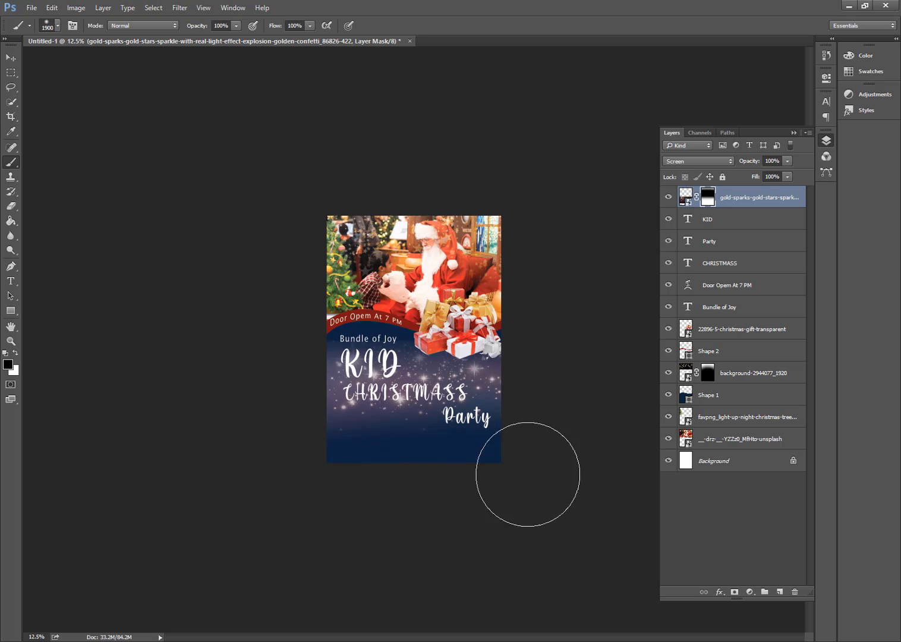
key(ctrl+plus)
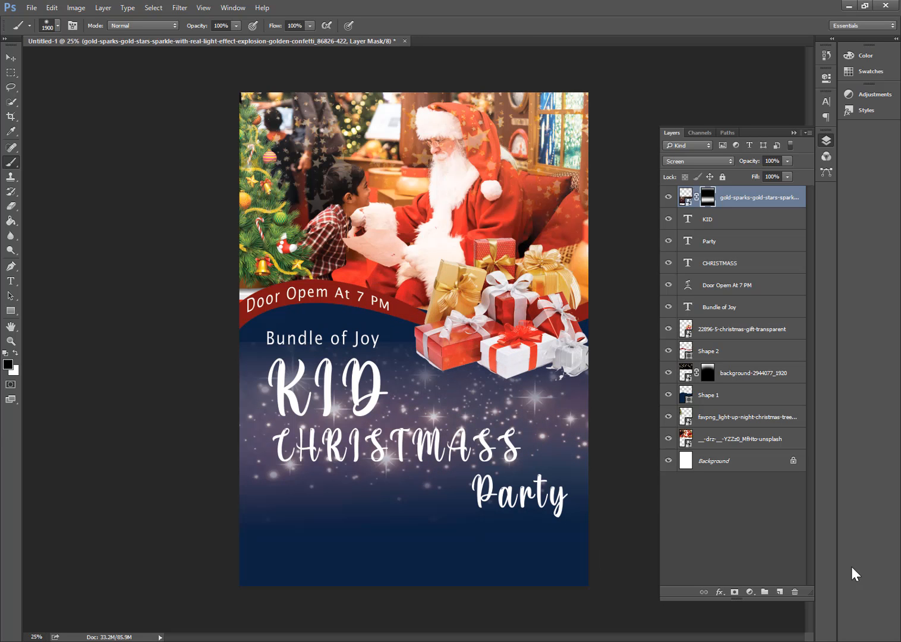
Place the 8-2-christmas-ribbon-png-picture image, scale it to about 44.5%, and position its bow at the edge of the gift pile
key(v)
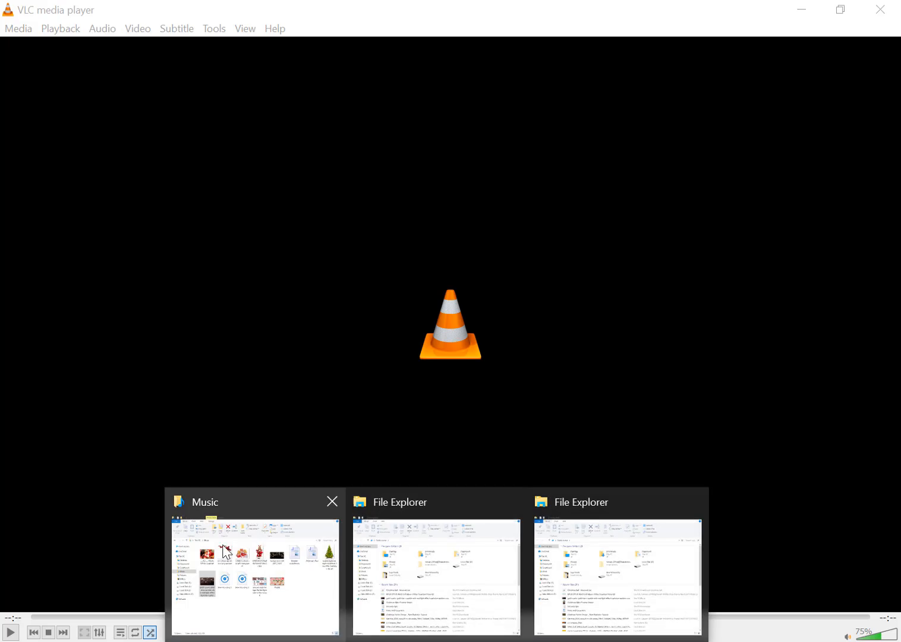
click(256, 564)
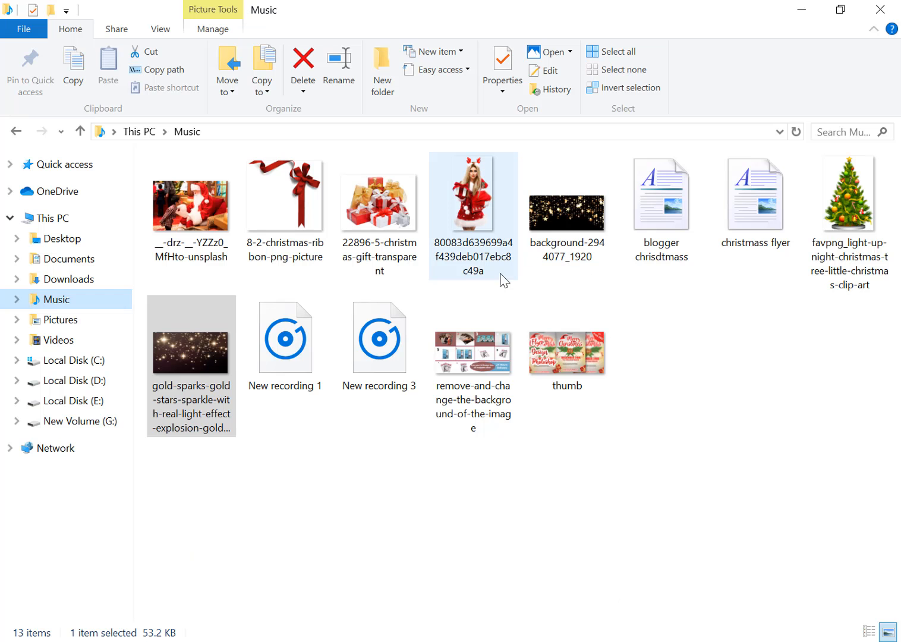
drag(295, 217, 401, 284)
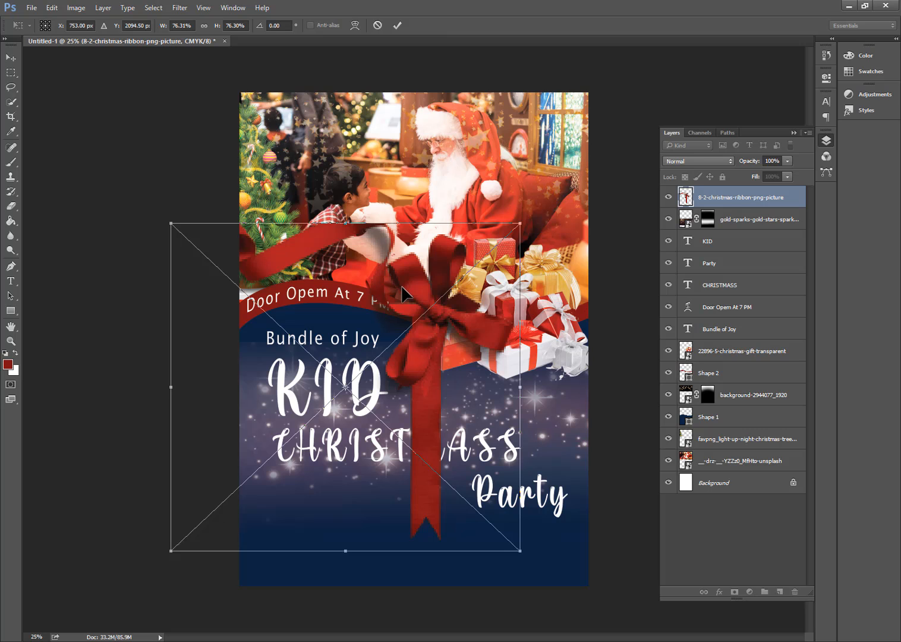
drag(519, 552, 374, 414)
drag(313, 280, 431, 309)
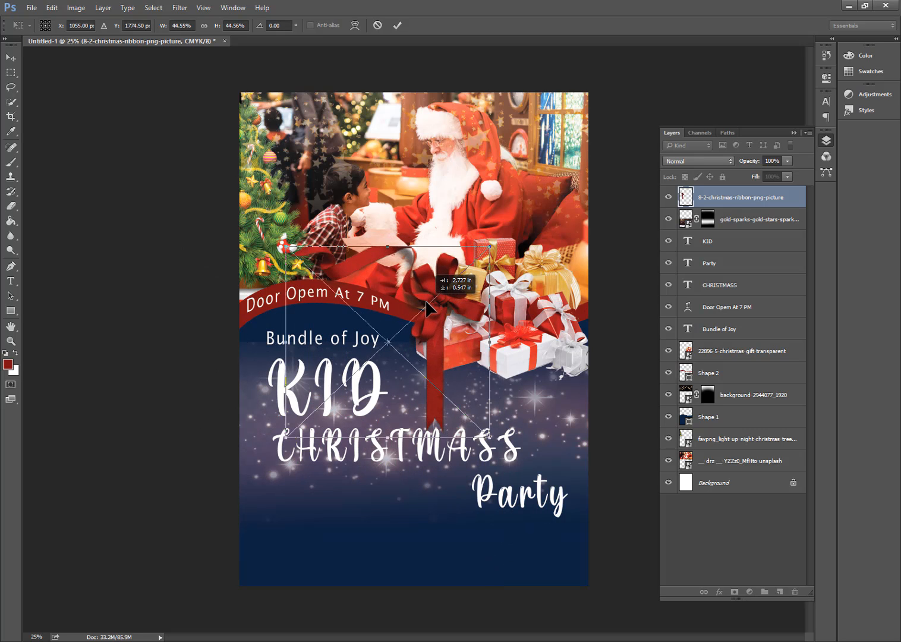
click(397, 26)
Move the ribbon layer beneath the gift layer and mask out the ribbon's hanging tail with a soft black brush
drag(753, 198, 765, 358)
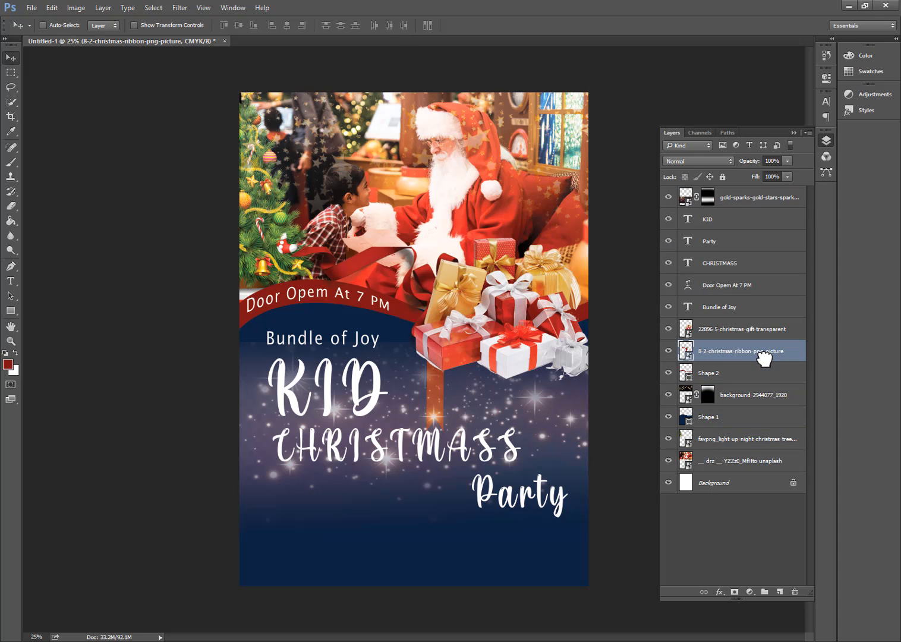
click(735, 591)
click(11, 162)
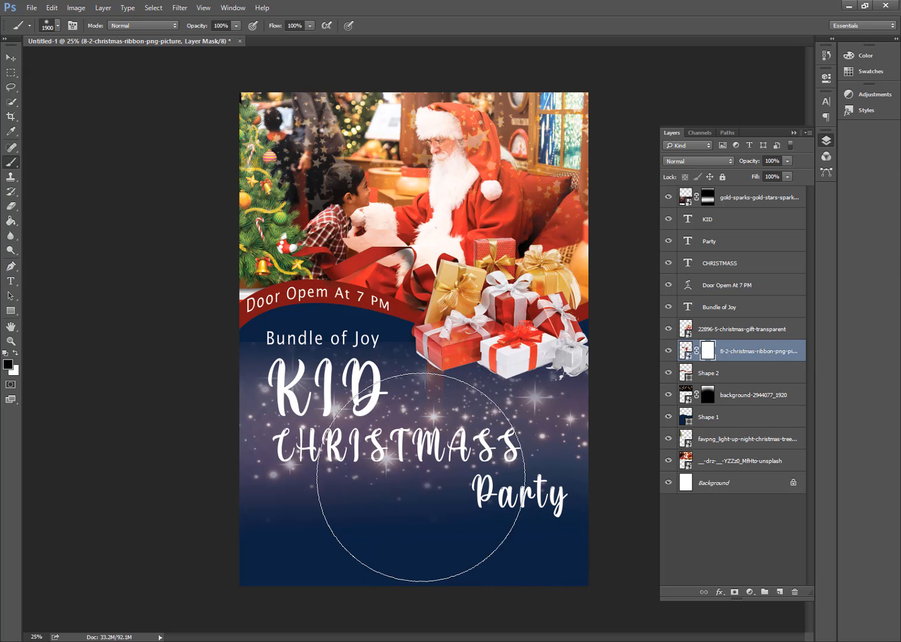
click(438, 466)
click(11, 57)
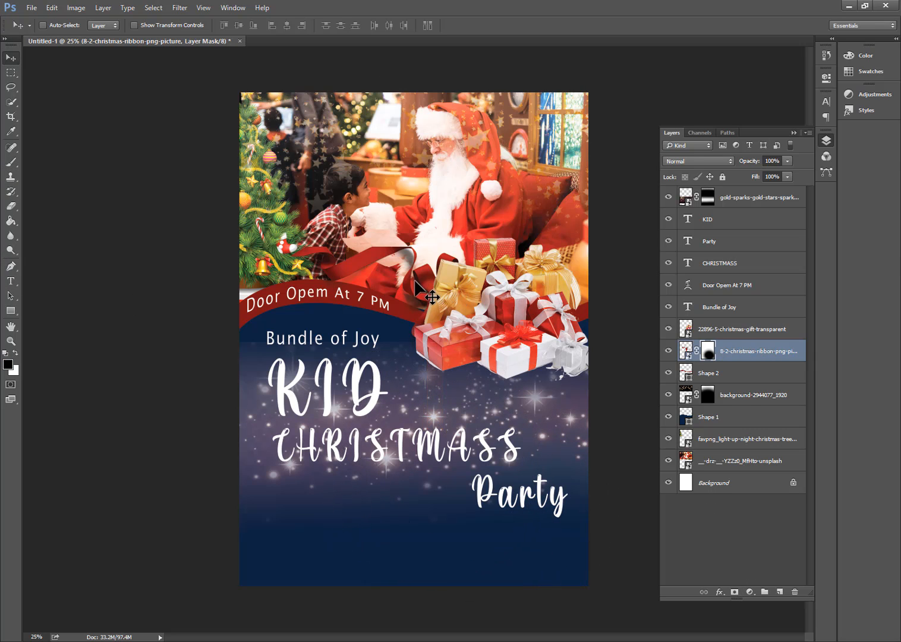
Shift the ribbon slightly left and down behind the gifts, and move the star overlay up to the top of the Santa photo
drag(415, 281, 400, 293)
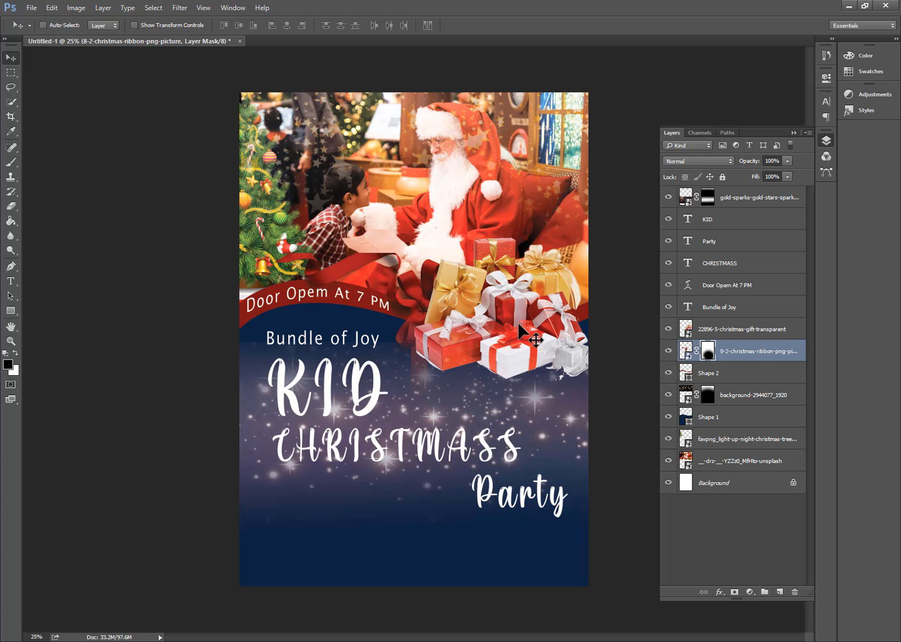
ctrl+drag(329, 114, 332, 62)
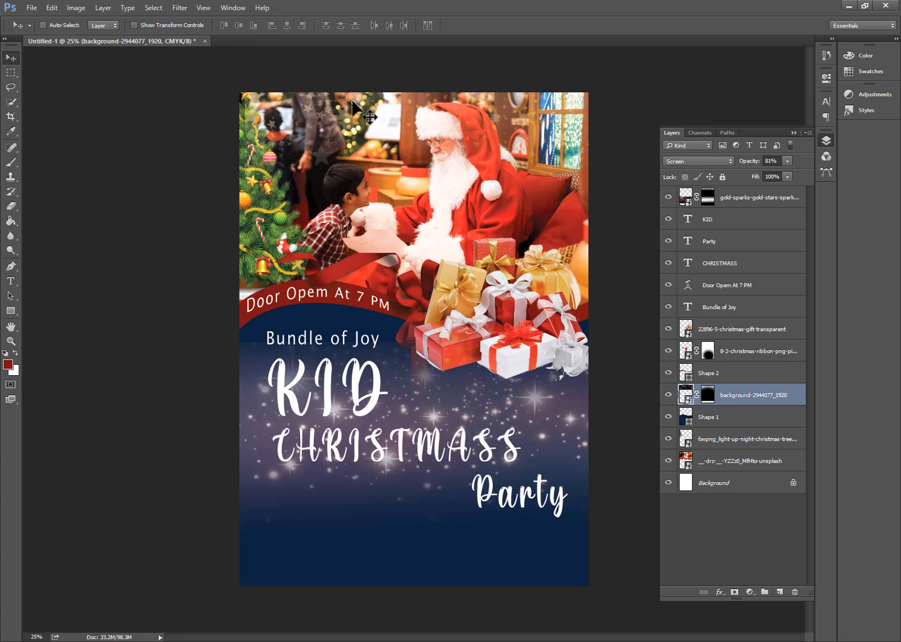
drag(352, 101, 356, 99)
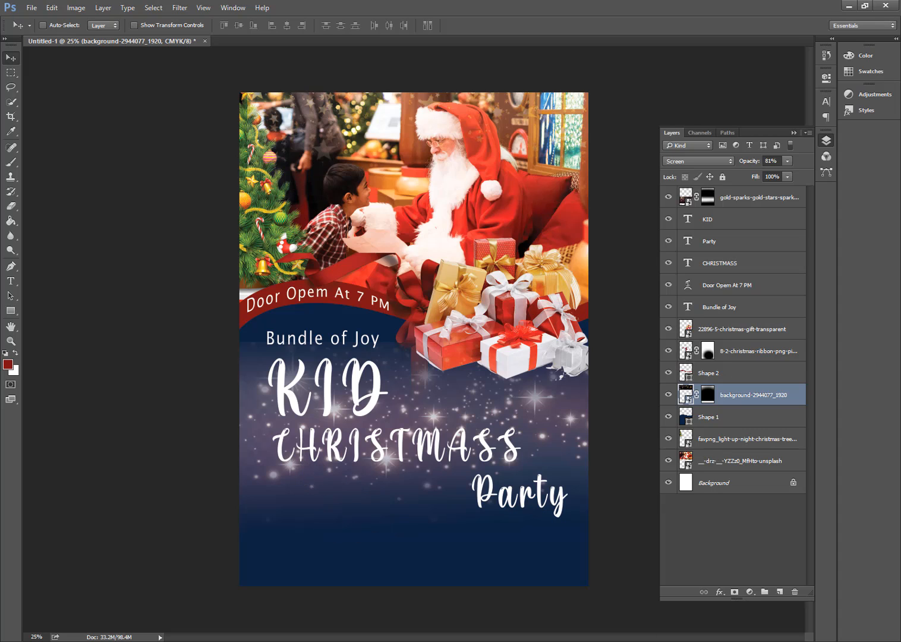
Draw a dark red banner shape with a notched right end, starting at the flyer's left edge below "CHRISTMASS", with the Pen tool
click(10, 268)
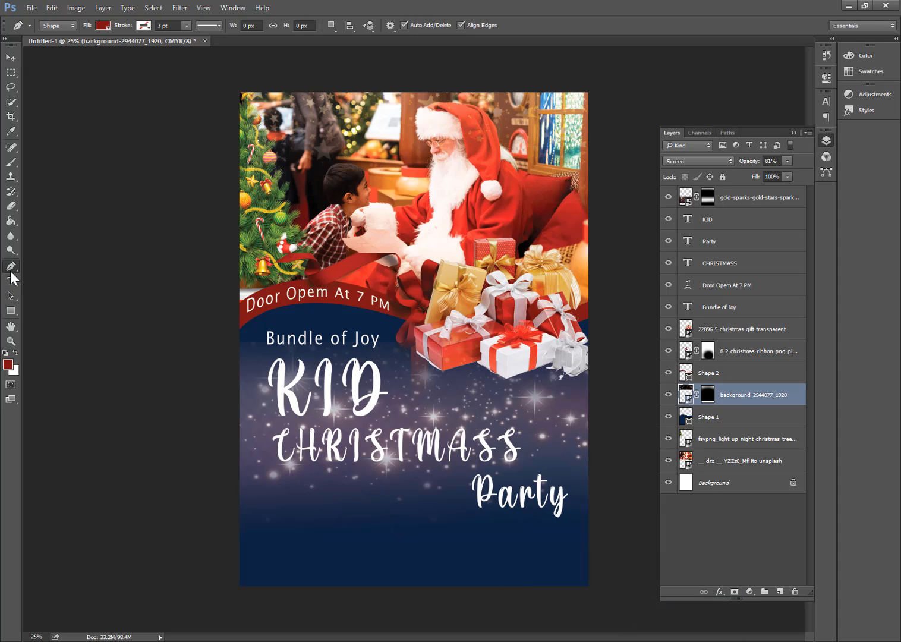
click(231, 497)
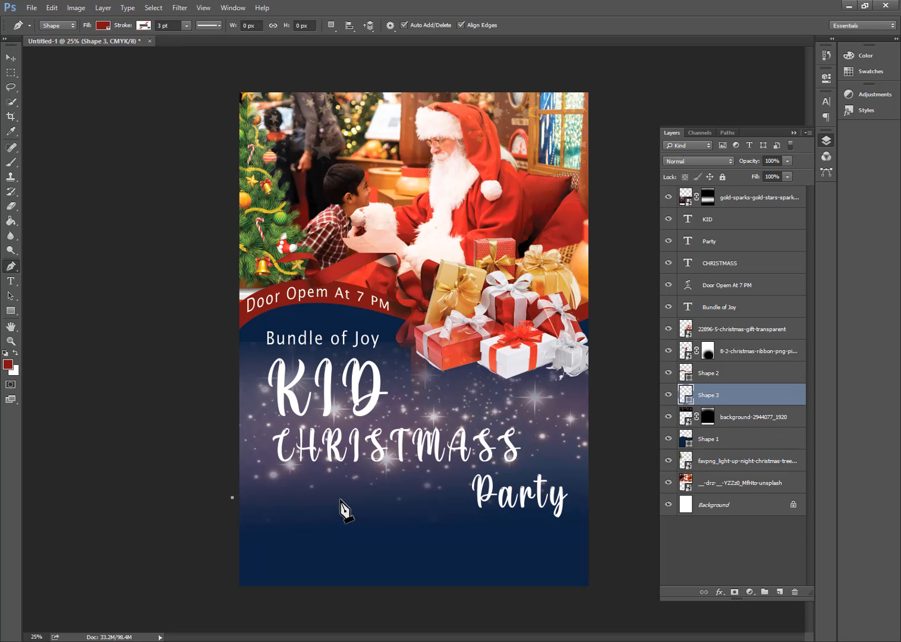
click(345, 497)
click(329, 513)
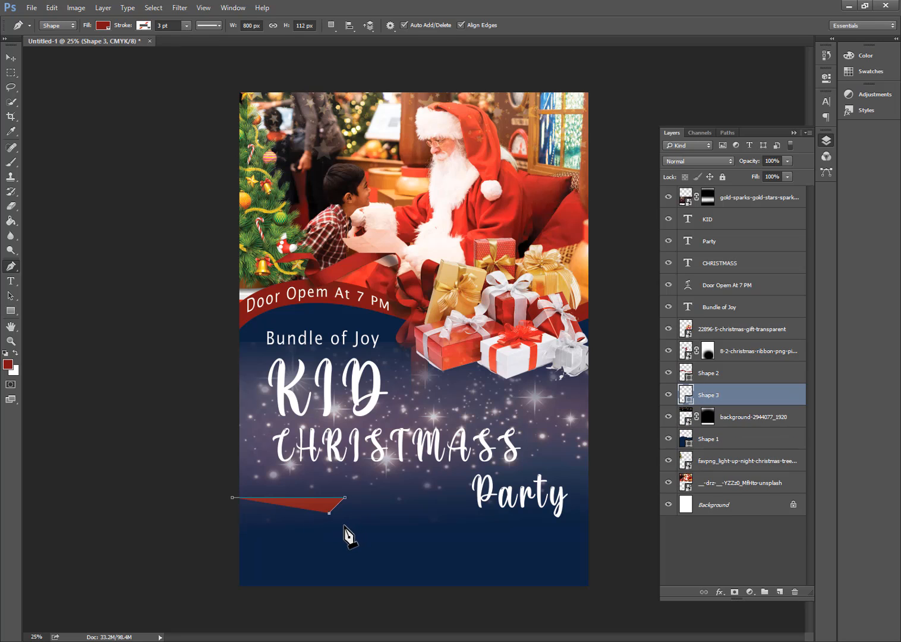
click(342, 525)
click(231, 525)
click(10, 57)
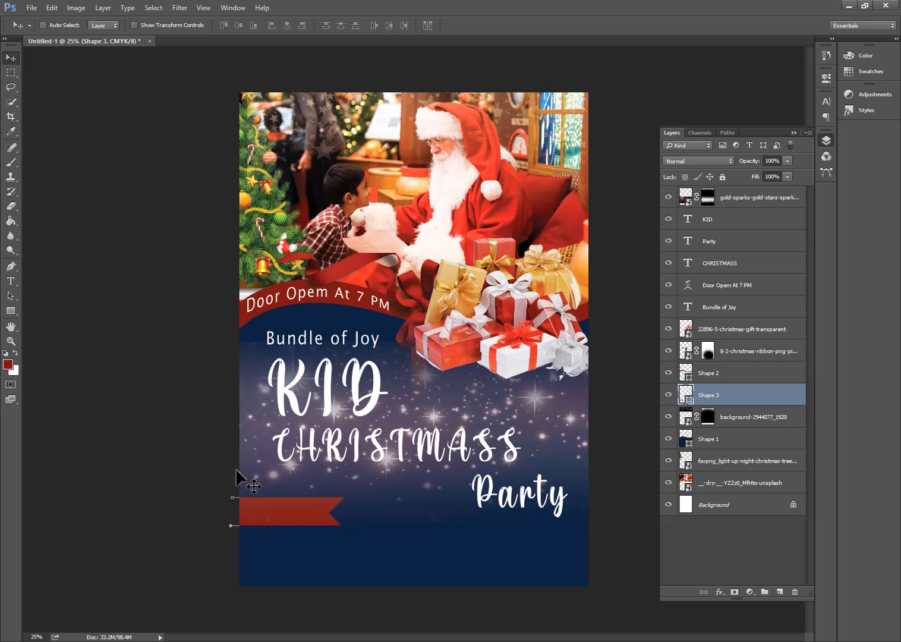
mouse_move(274, 523)
ctrl+mouse_down()
mouse_move(262, 513)
mouse_move(272, 521)
ctrl+mouse_up()
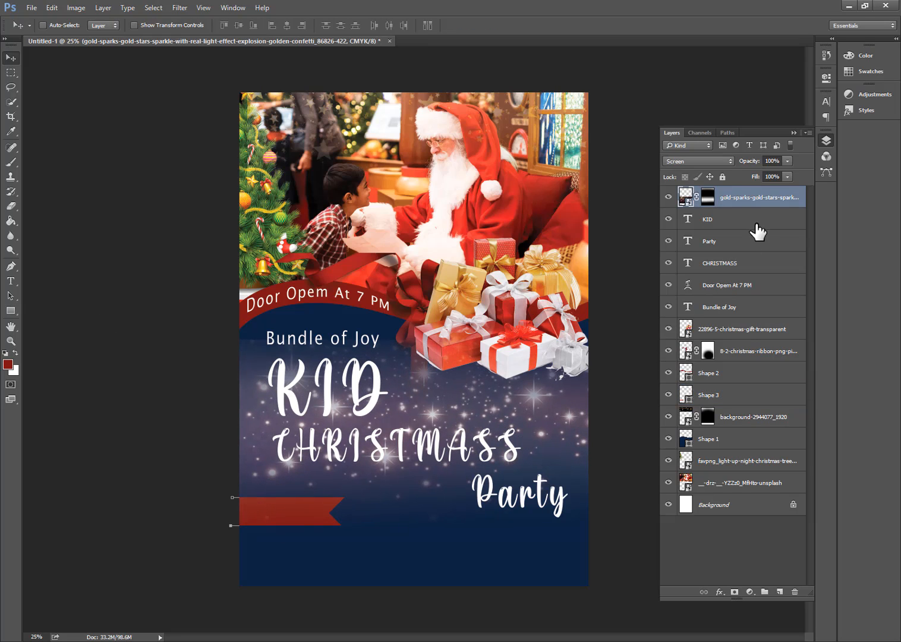
key(ctrl+alt+z)
key(ctrl+alt+z)
key(ctrl+shift+z)
key(ctrl+shift+z)
key(ctrl+alt+z)
key(ctrl+shift+z)
Bring the red banner shape to the top of the layers, stretch its width to about 126%, and shift it slightly right
drag(711, 397, 755, 190)
key(ctrl+t)
drag(231, 511, 195, 505)
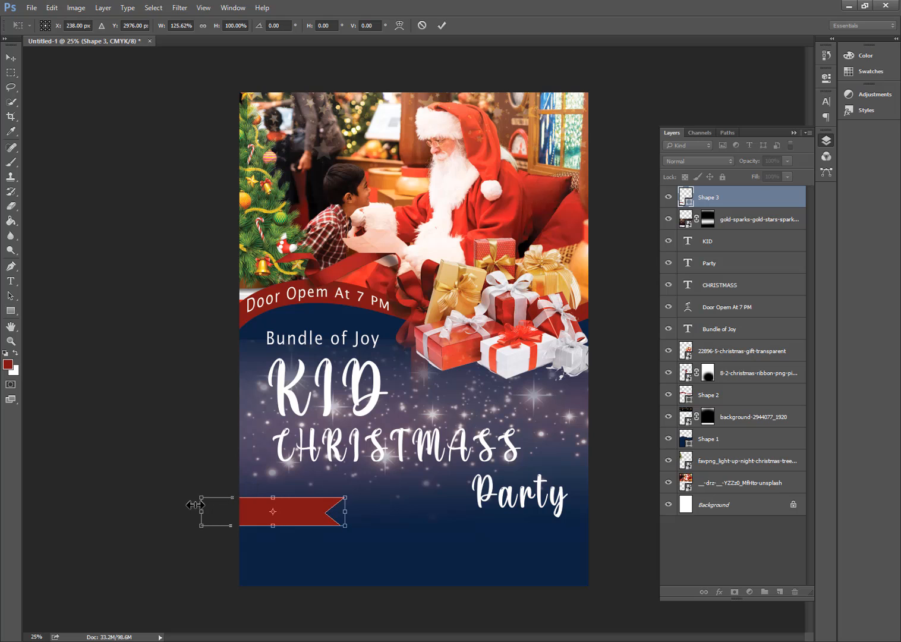
key(Return)
drag(270, 519, 299, 517)
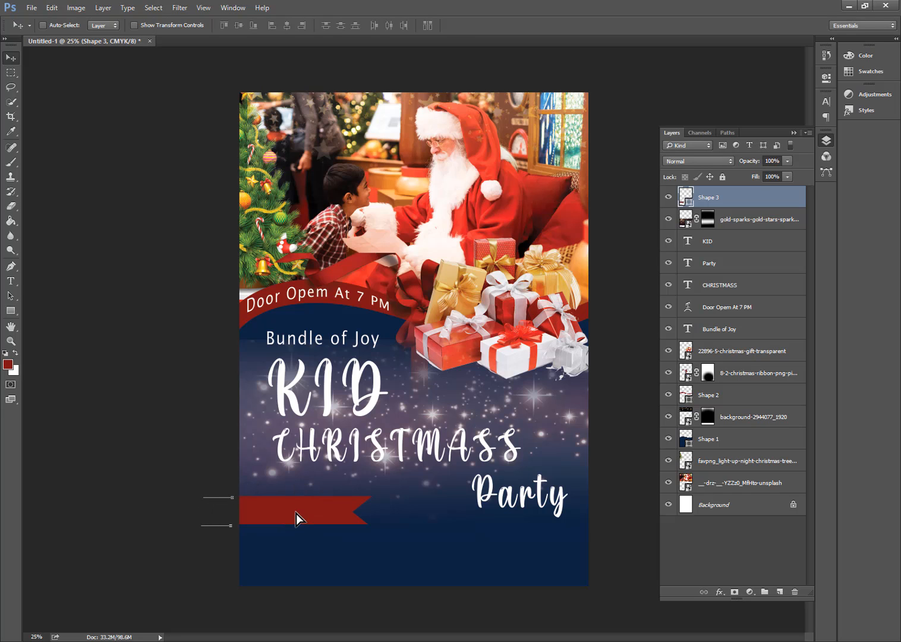
Add the text "Friday 26 DEC" in white and position it on the red banner
key(t)
click(250, 478)
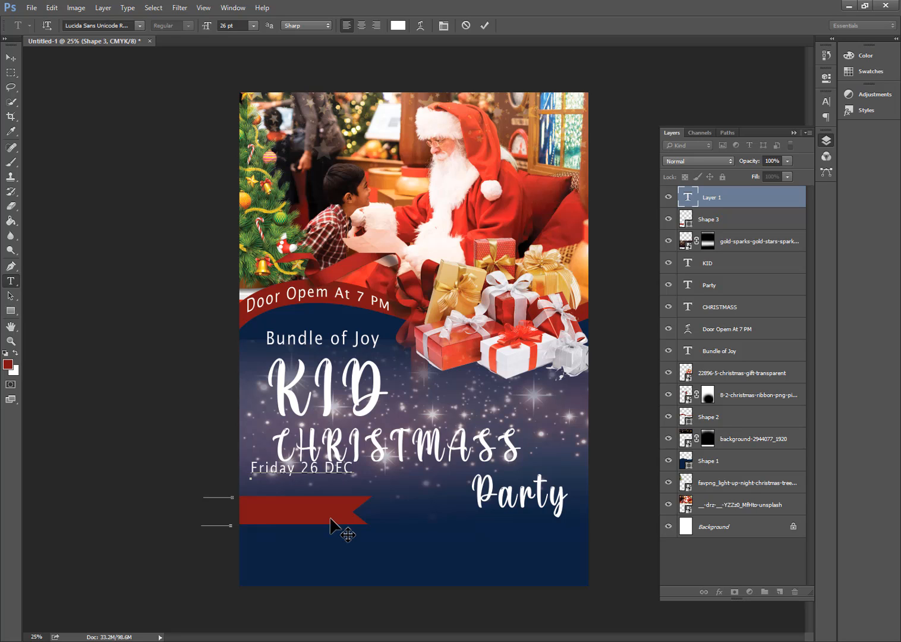
drag(330, 519, 302, 581)
click(485, 25)
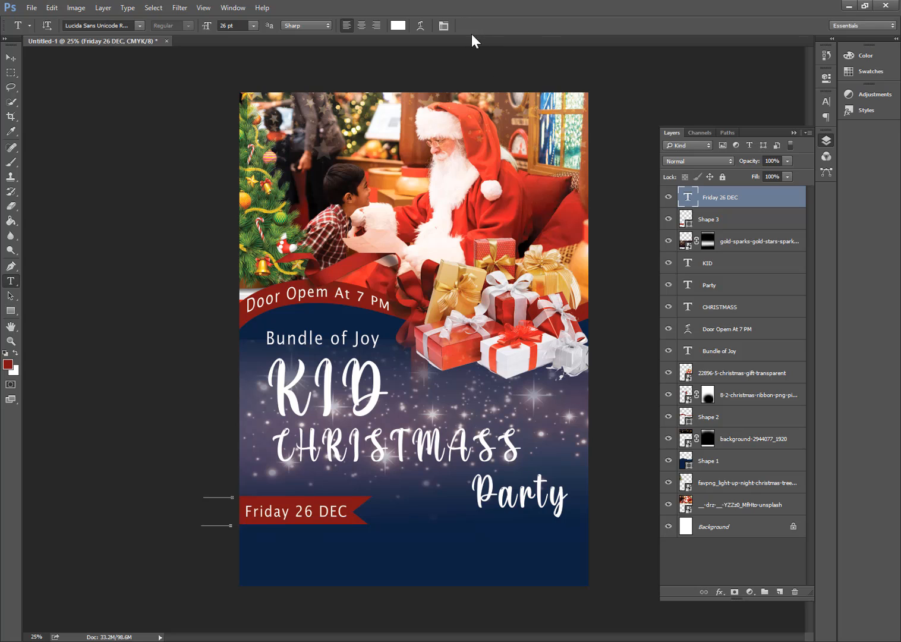
Set the date text to Impact Regular at 29 pt and nudge it slightly right and down within the banner
click(832, 103)
click(761, 107)
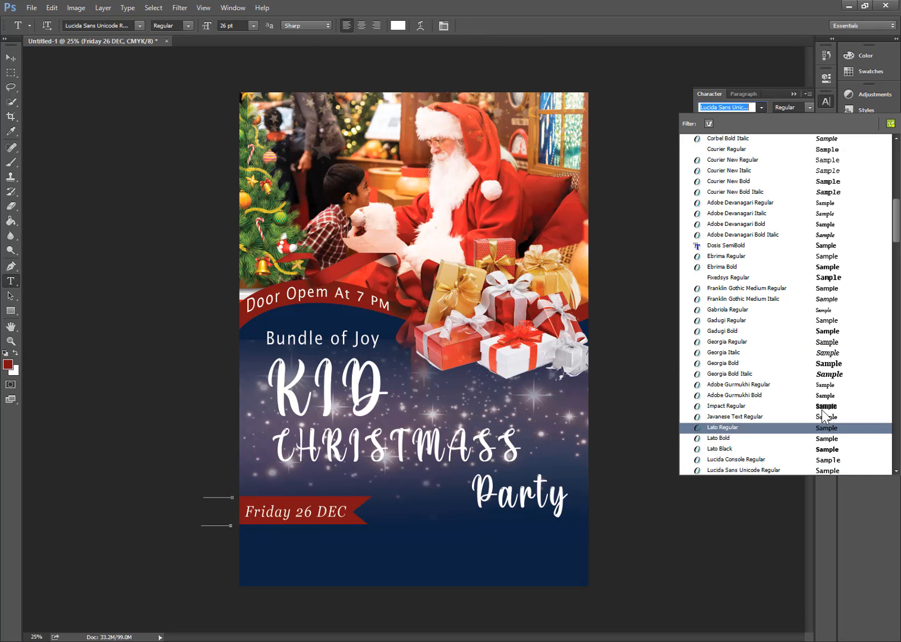
click(767, 407)
drag(207, 26, 204, 34)
key(v)
key(Right)
key(Right)
key(Right)
key(Right)
key(Right)
key(Right)
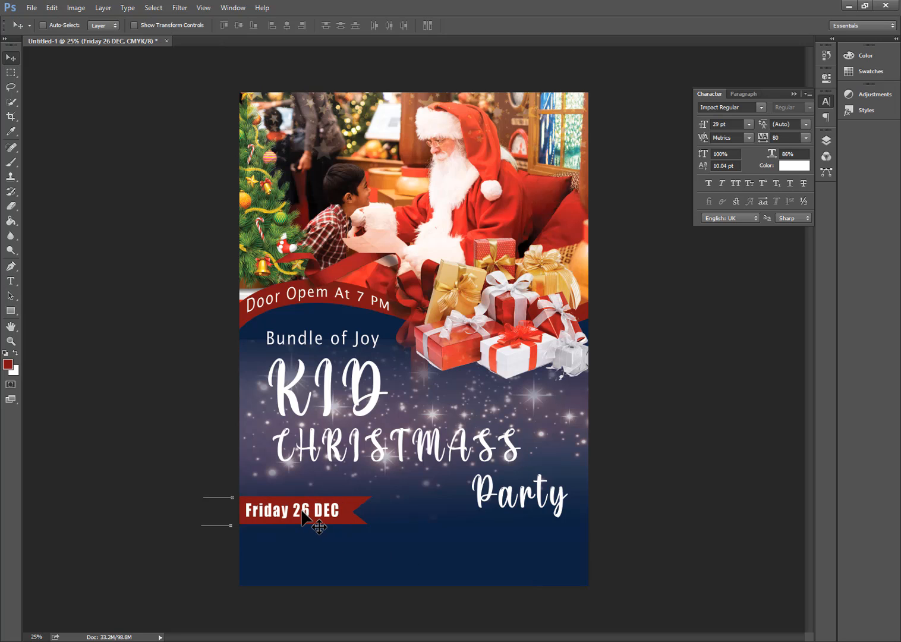
key(Down)
key(Down)
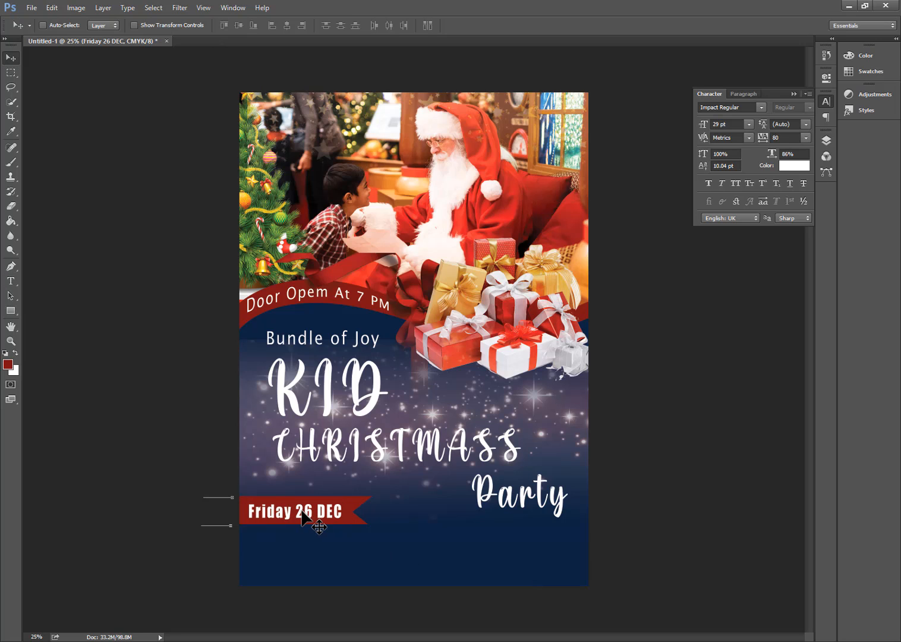
Draw a dark red 1600 × 208 px rectangle below the date banner, and rasterize and soften it with a Gaussian Blur
click(11, 310)
drag(297, 539, 523, 568)
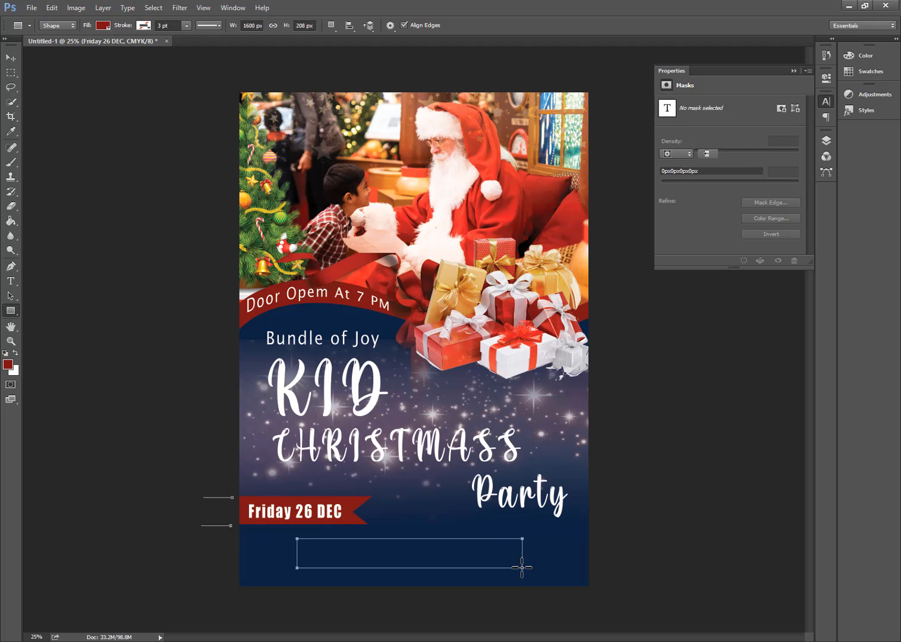
click(182, 8)
mouse_move(202, 127)
click(369, 172)
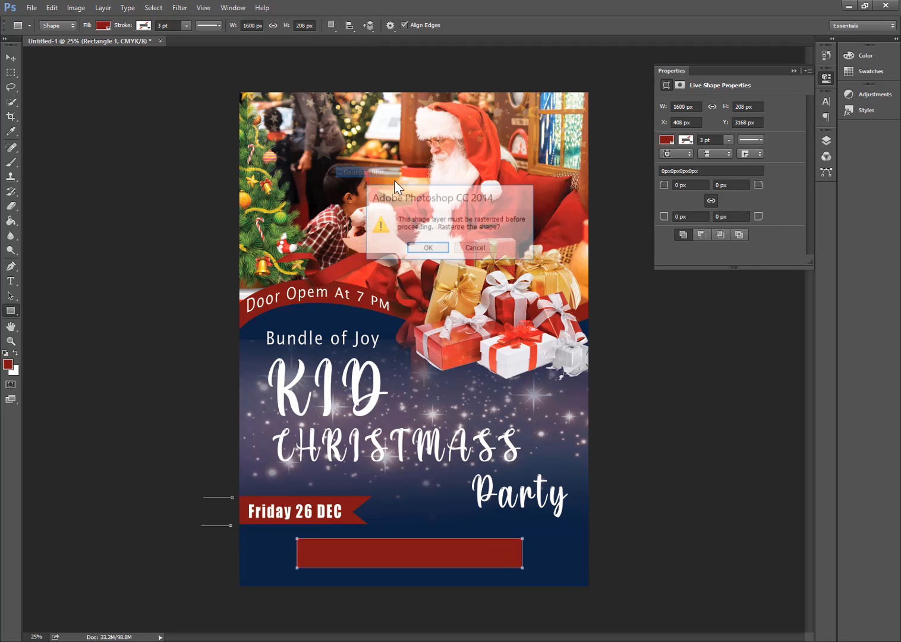
click(428, 247)
drag(607, 450, 638, 451)
click(735, 297)
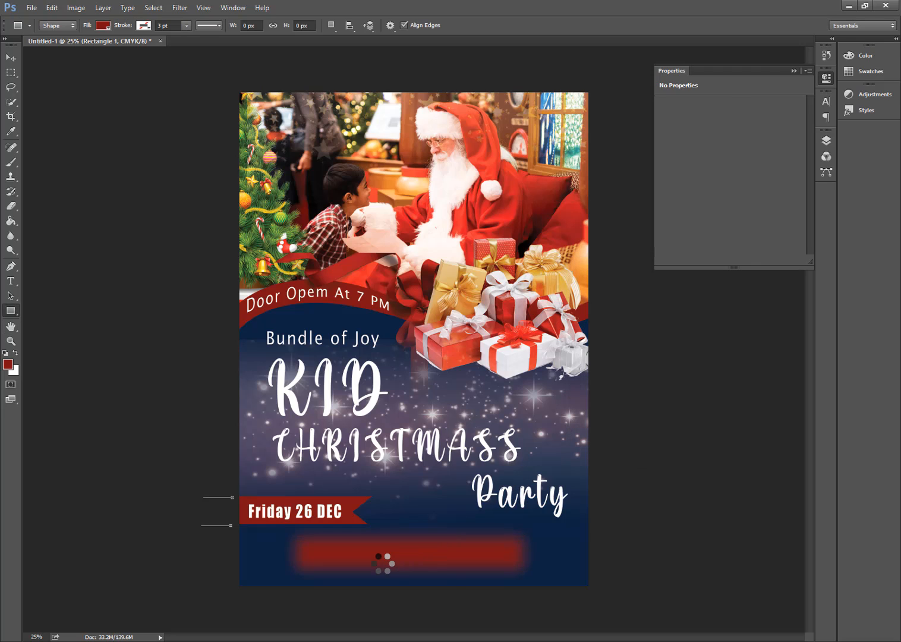
Add the white text "Book Now For Celebration" in Impact Regular at 29 pt and position it over the blurred red rectangle
key(t)
click(363, 554)
text(Bo)
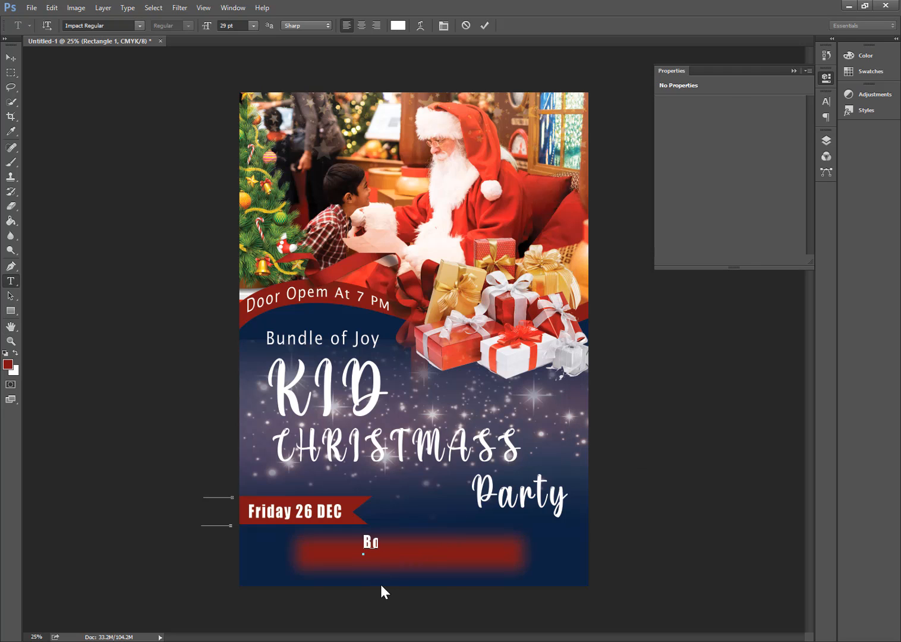
text(ok Now For)
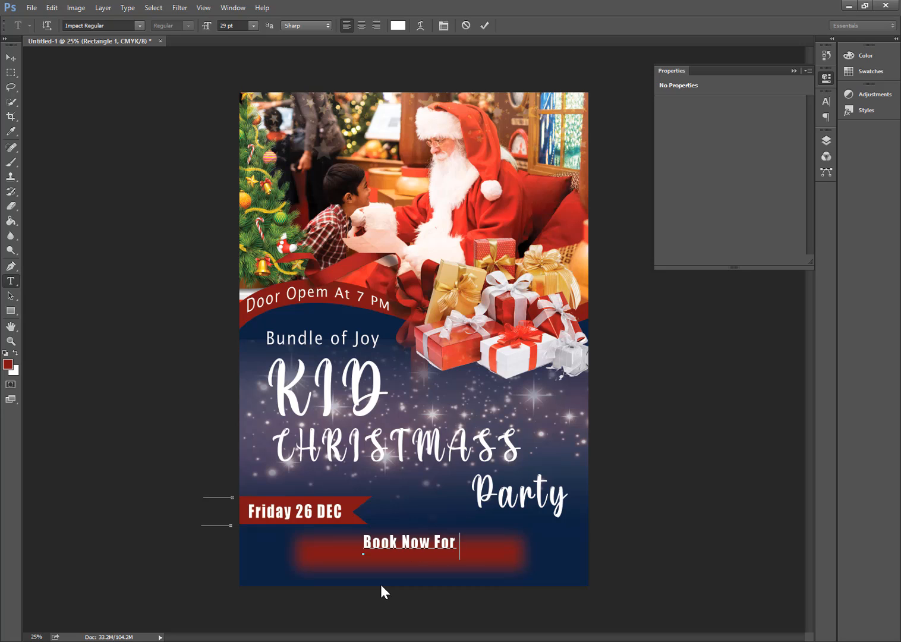
text( Celebration)
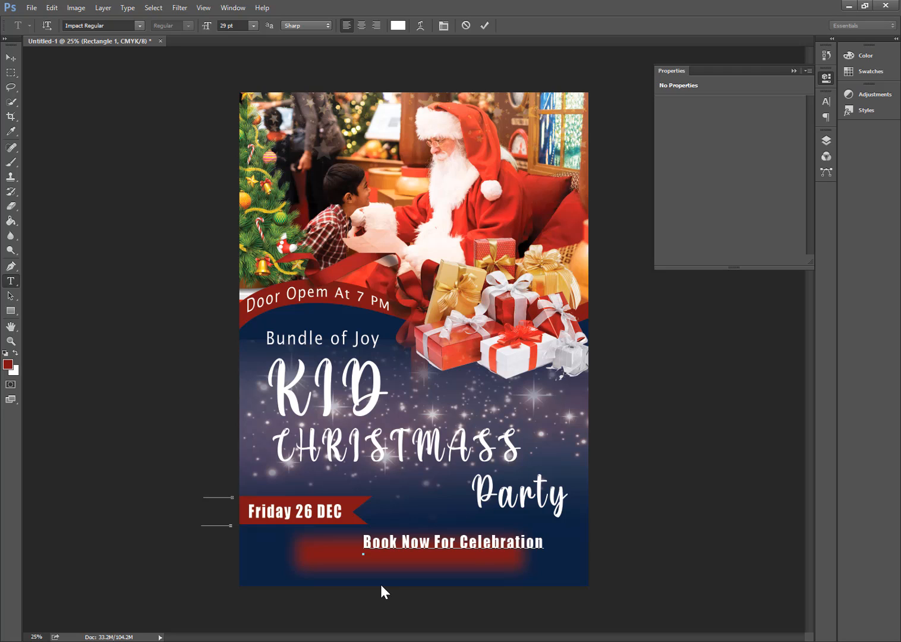
drag(440, 619, 405, 630)
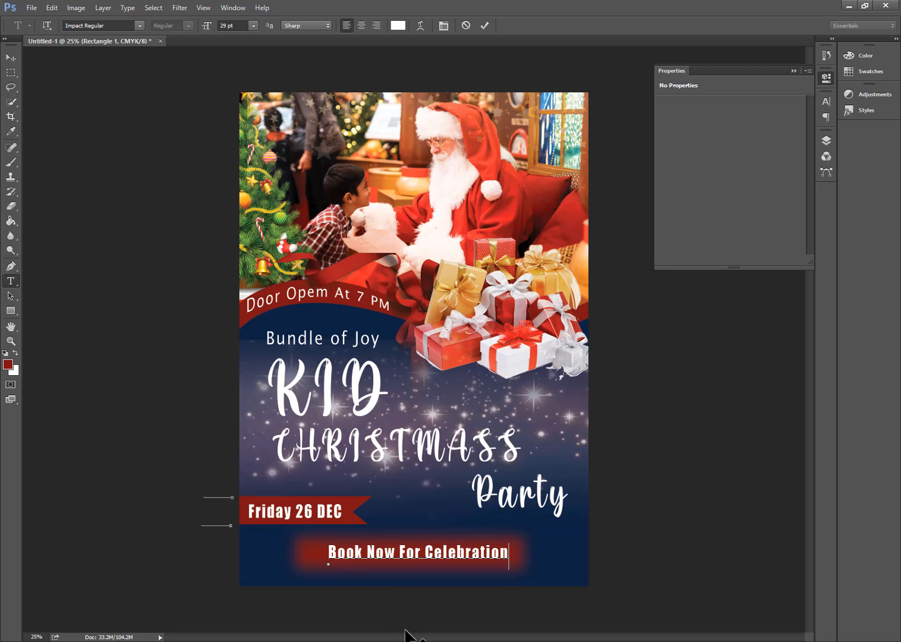
click(484, 26)
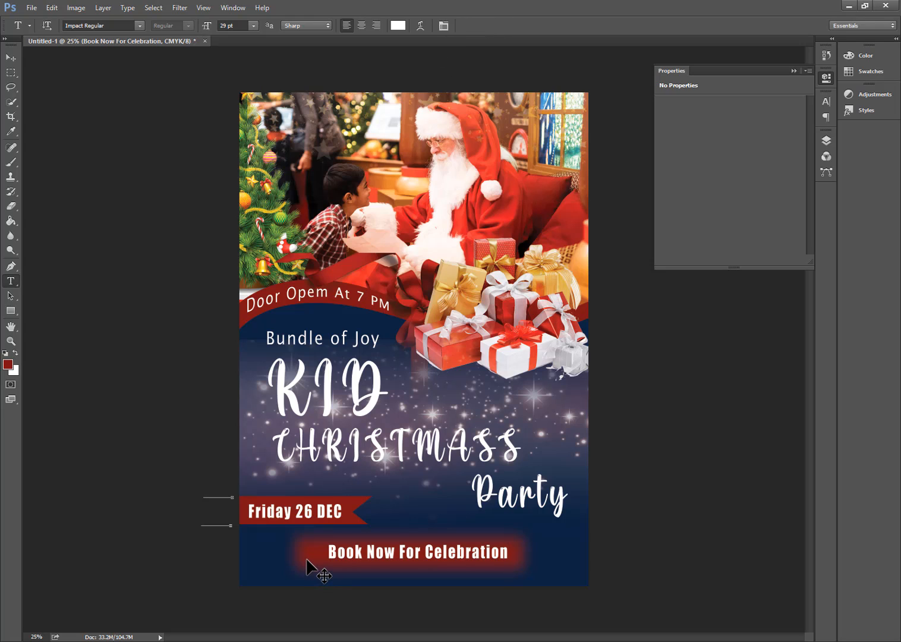
Shift the blurred red rectangle slightly right so it sits centered behind the booking text
click(827, 141)
click(11, 58)
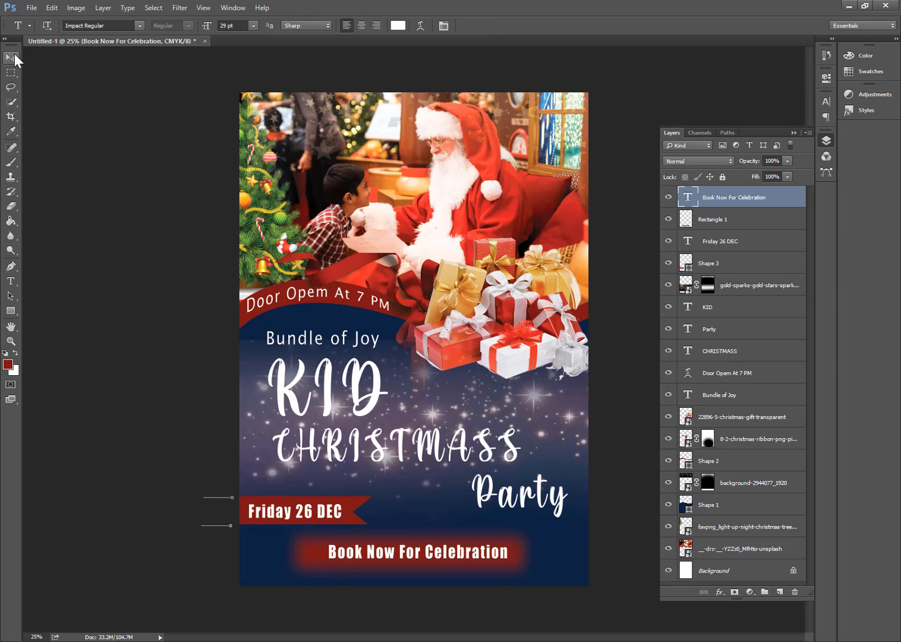
ctrl+click(310, 561)
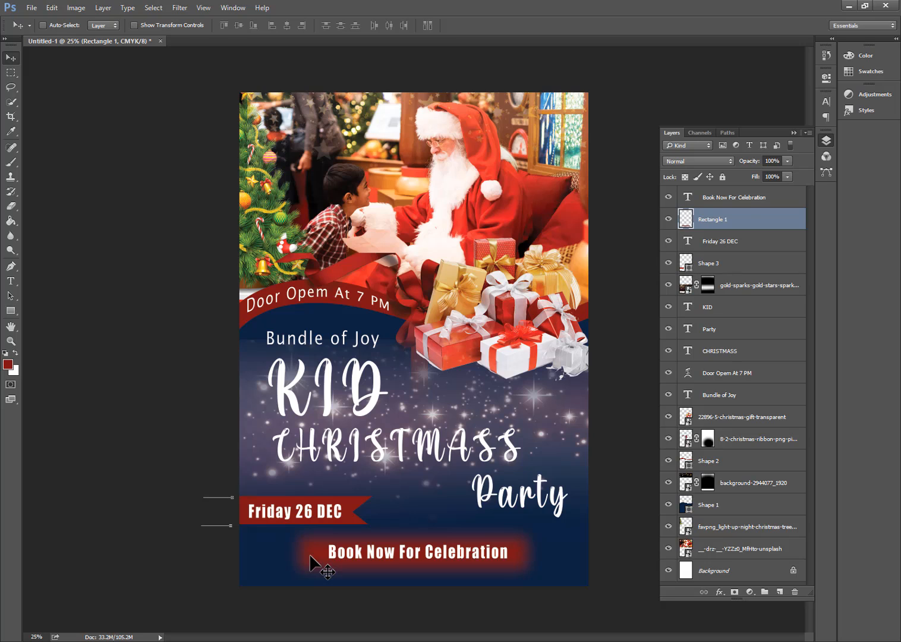
Draw a dark red wavy-topped shape about 2854 × 276 px across the flyer's bottom edge with the Pen tool
click(11, 266)
click(209, 577)
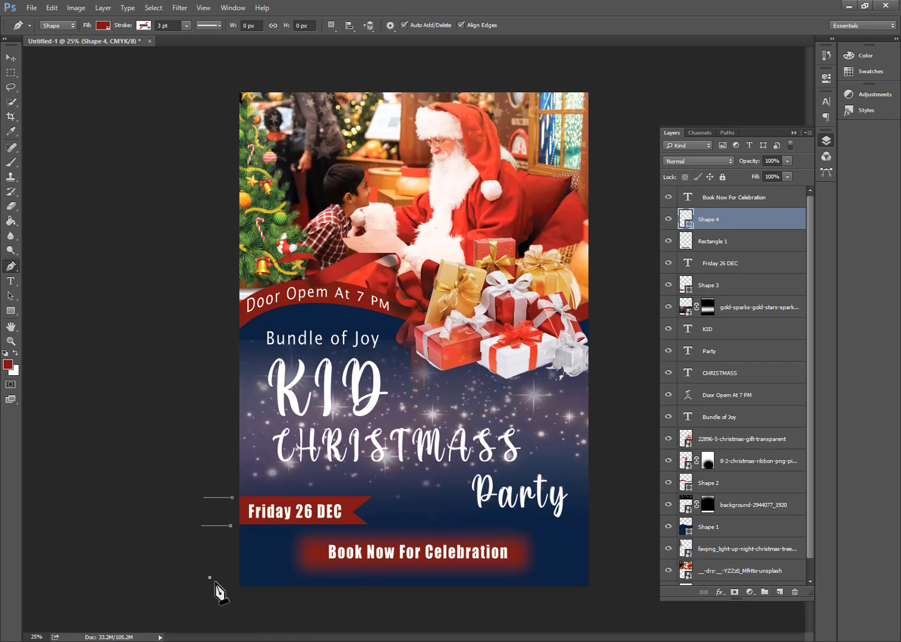
drag(353, 581, 390, 586)
drag(496, 579, 510, 574)
drag(606, 582, 609, 586)
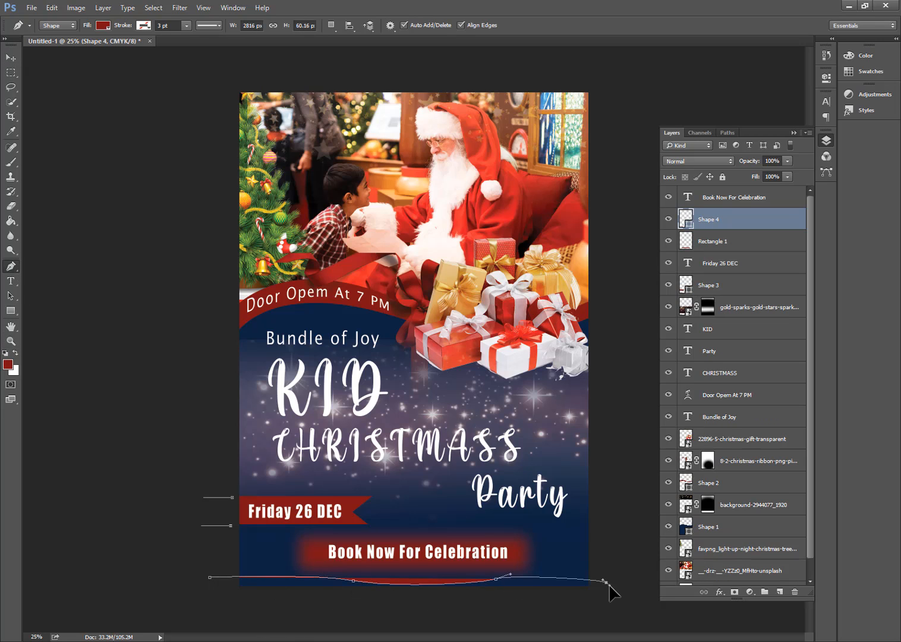
click(599, 615)
click(205, 609)
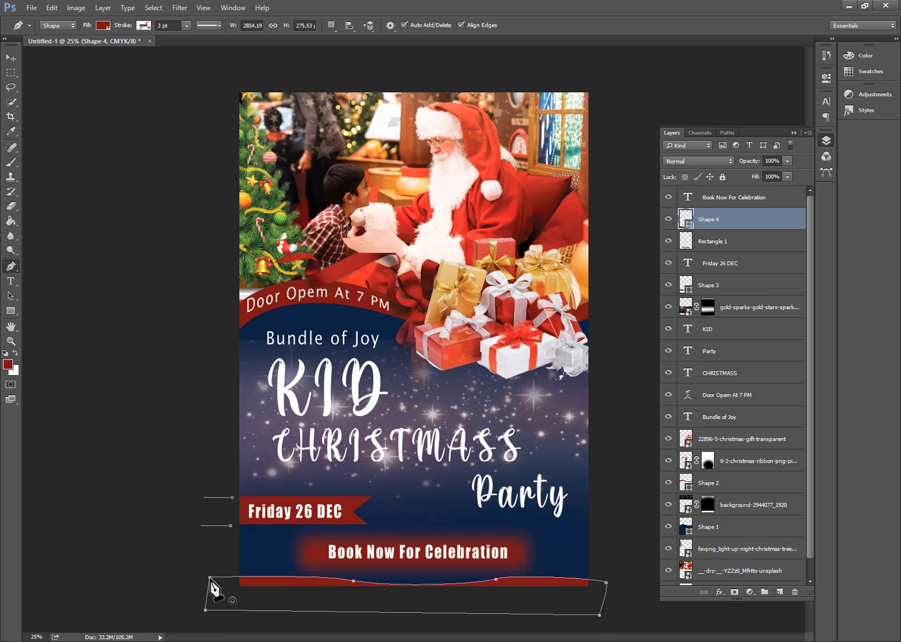
Scale the gold sparks overlay to about 130%, reposition it over the title area, and lower its opacity to 38%
click(11, 57)
ctrl+click(360, 512)
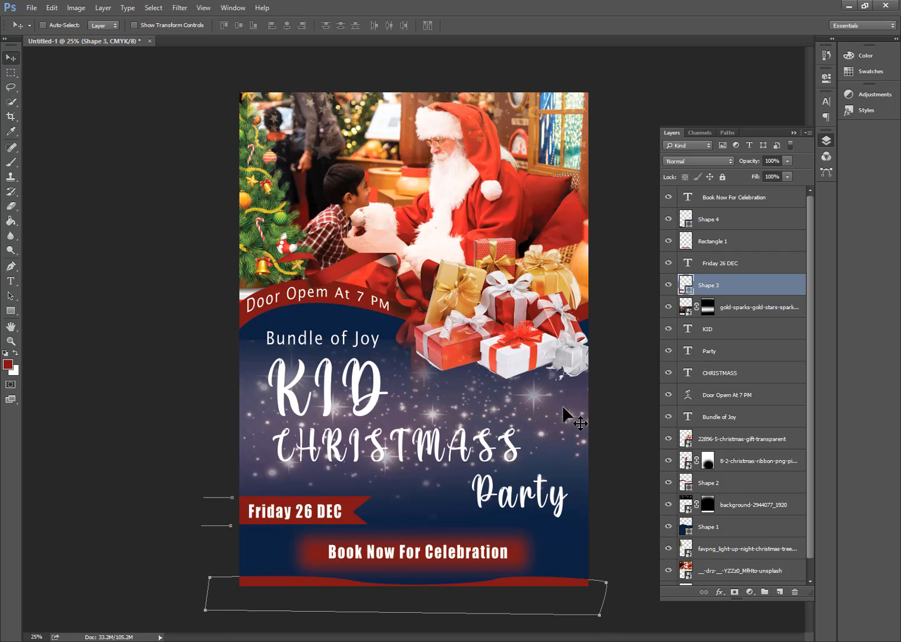
ctrl+click(519, 492)
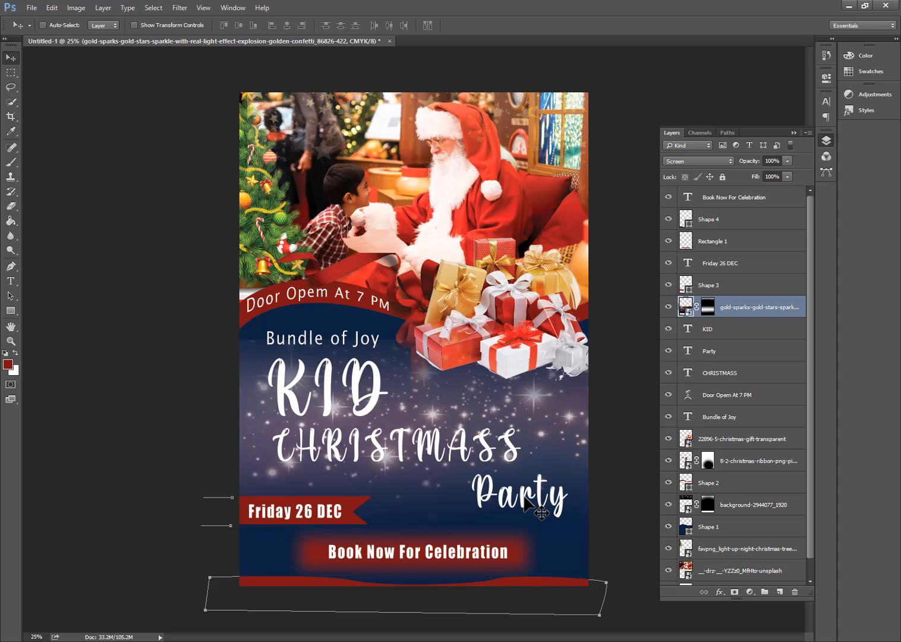
drag(533, 389, 498, 423)
key(ctrl+t)
drag(588, 356, 639, 322)
drag(552, 401, 551, 395)
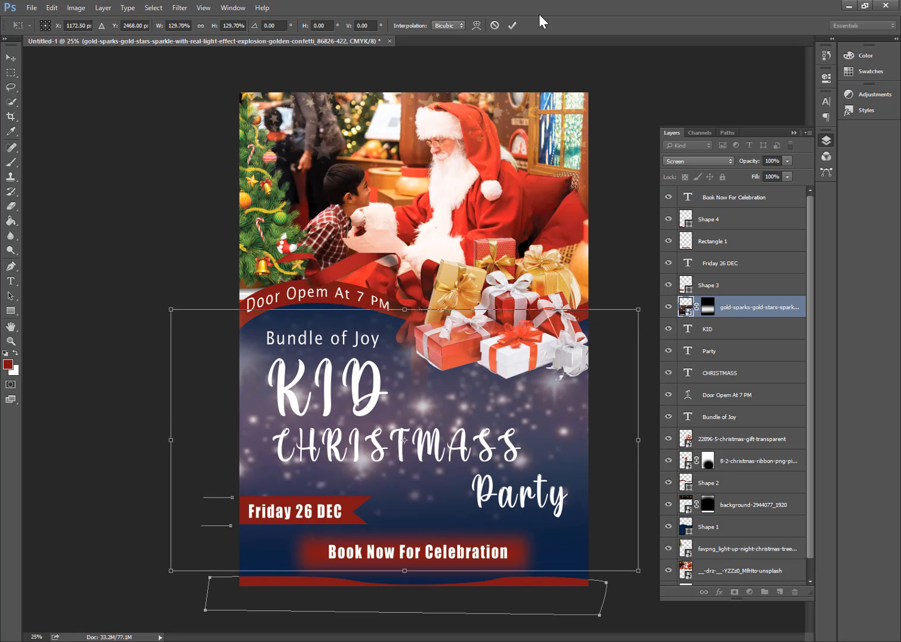
click(515, 19)
drag(788, 161, 753, 173)
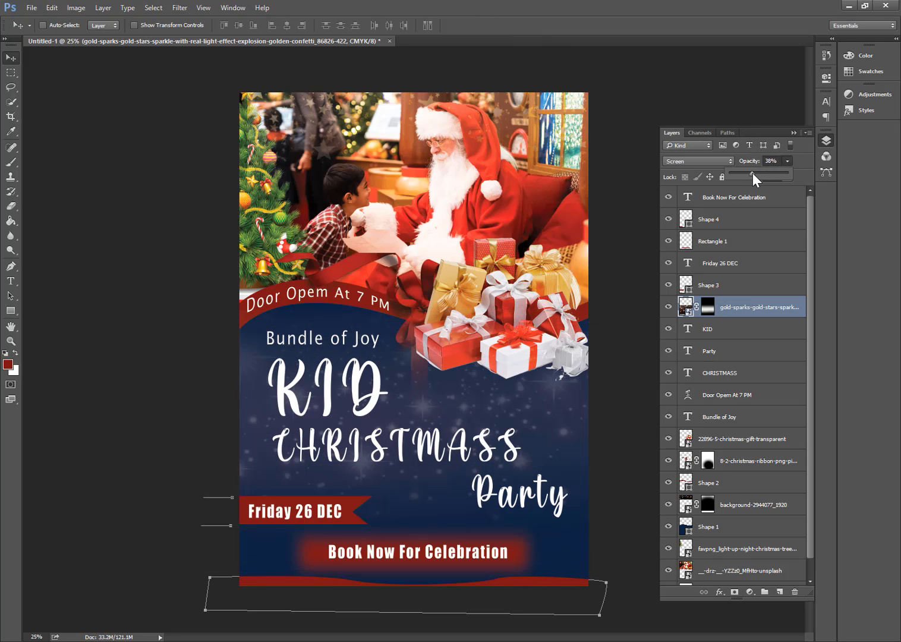
Warp the "Bundle of Joy" text horizontally into a gentle upward curve
click(311, 339)
click(726, 423)
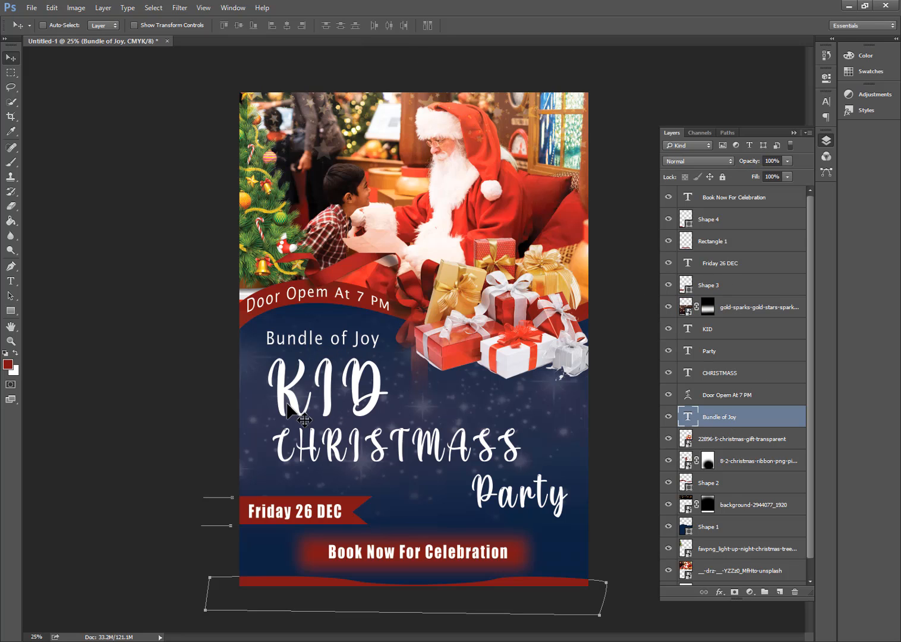
key(t)
click(416, 26)
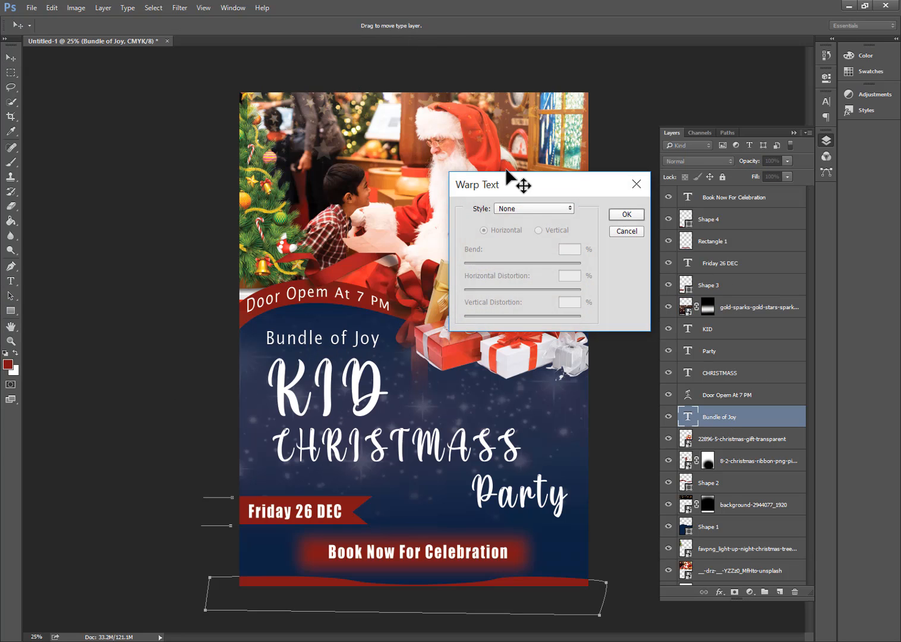
click(538, 208)
click(522, 258)
drag(550, 262, 528, 265)
click(629, 213)
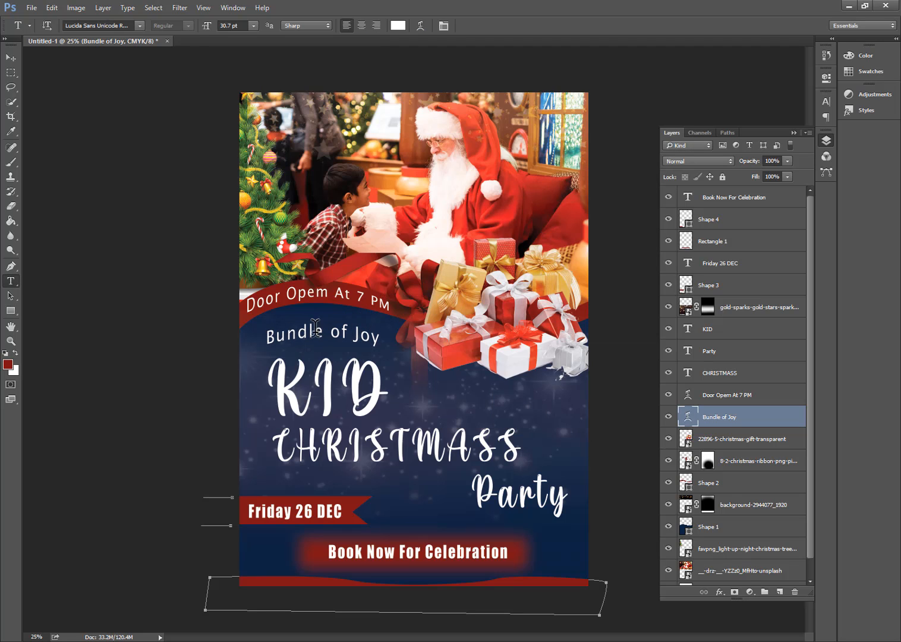
Move the warped "Bundle of Joy" text up so it follows just beneath the red wave
key(v)
drag(292, 335, 294, 340)
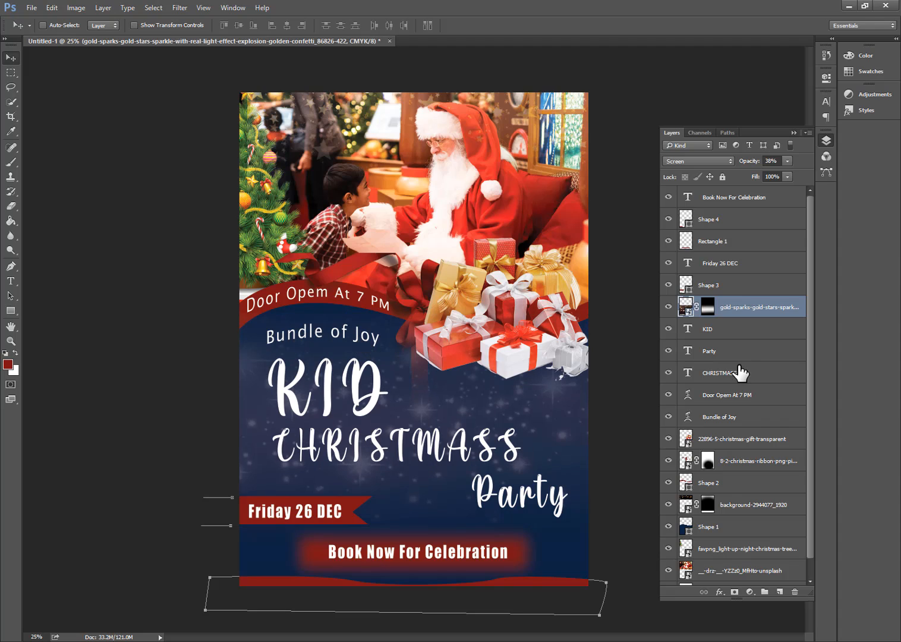
click(726, 417)
drag(355, 348, 355, 339)
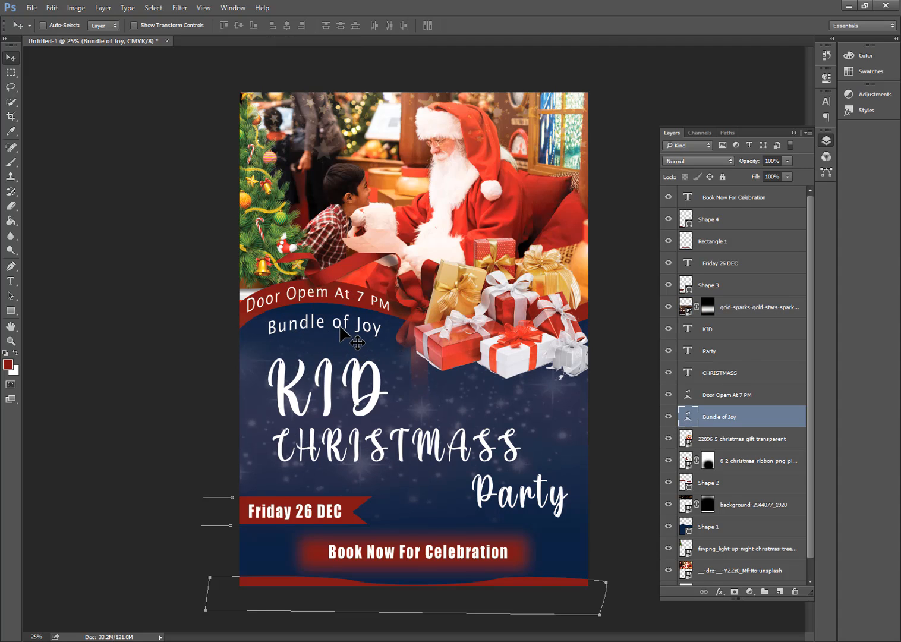